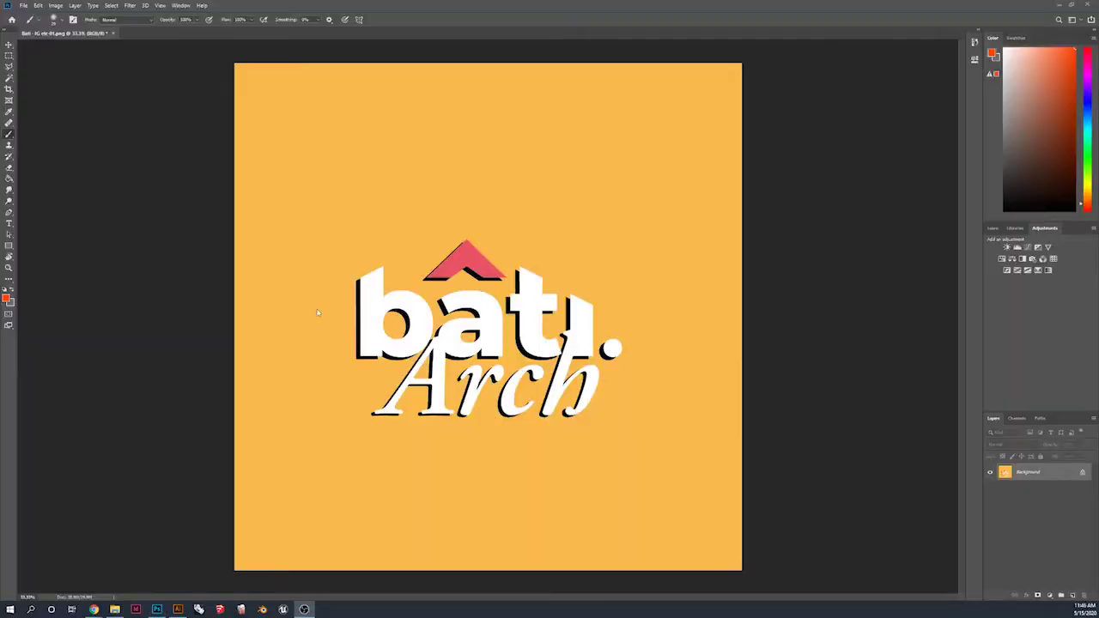
# Examine the pixelated edges of the logo lettering up close in the raster image
pyautogui.scroll(8, 265, 300)
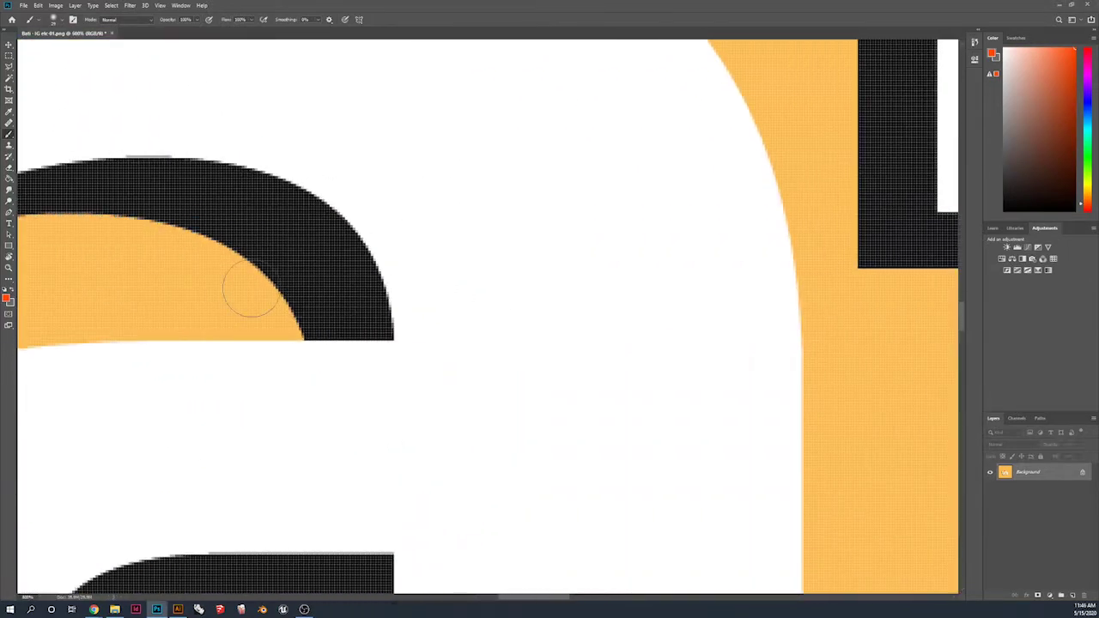
pyautogui.scroll(4, 249, 292)
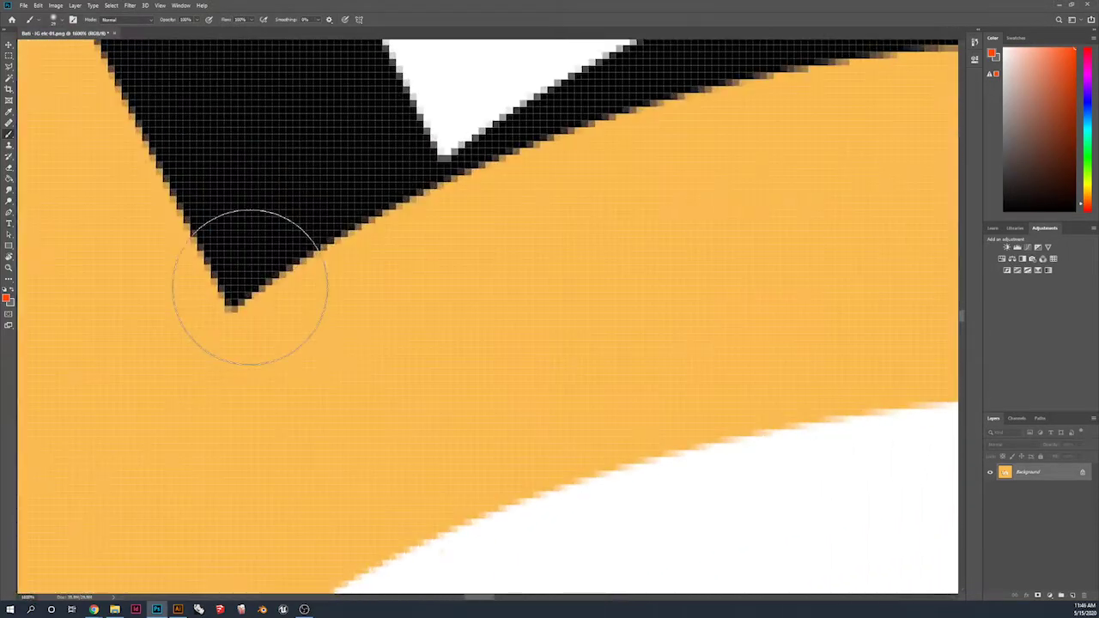
pyautogui.scroll(2, 250, 286)
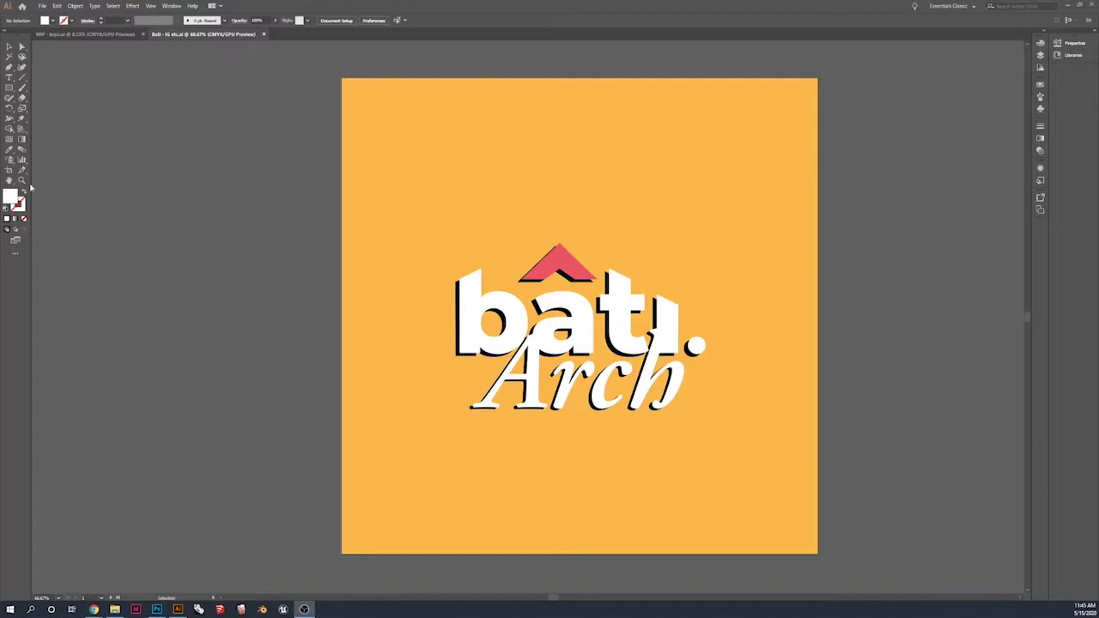
# Switch to Illustrator and examine the vector version of the logo at high magnification, including its letter edges and corners
pyautogui.click(637, 62)
pyautogui.hotkey('ctrl', '=')
pyautogui.hotkey('ctrl', '=')
pyautogui.hotkey('ctrl', '=')
pyautogui.hotkey('ctrl', '=')
pyautogui.hotkey('ctrl', '=')
pyautogui.hotkey('ctrl', '=')
pyautogui.hotkey('ctrl', '=')
pyautogui.hotkey('ctrl', '=')
pyautogui.hotkey('ctrl', '=')
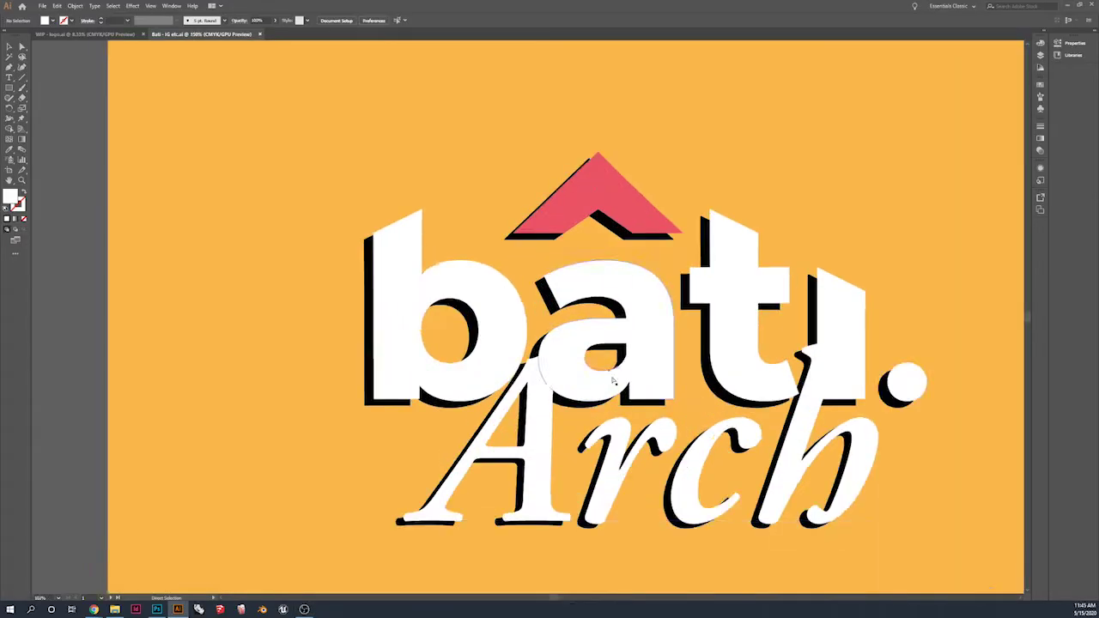
pyautogui.hscroll(4, 662, 345)
pyautogui.scroll(3, 631, 343)
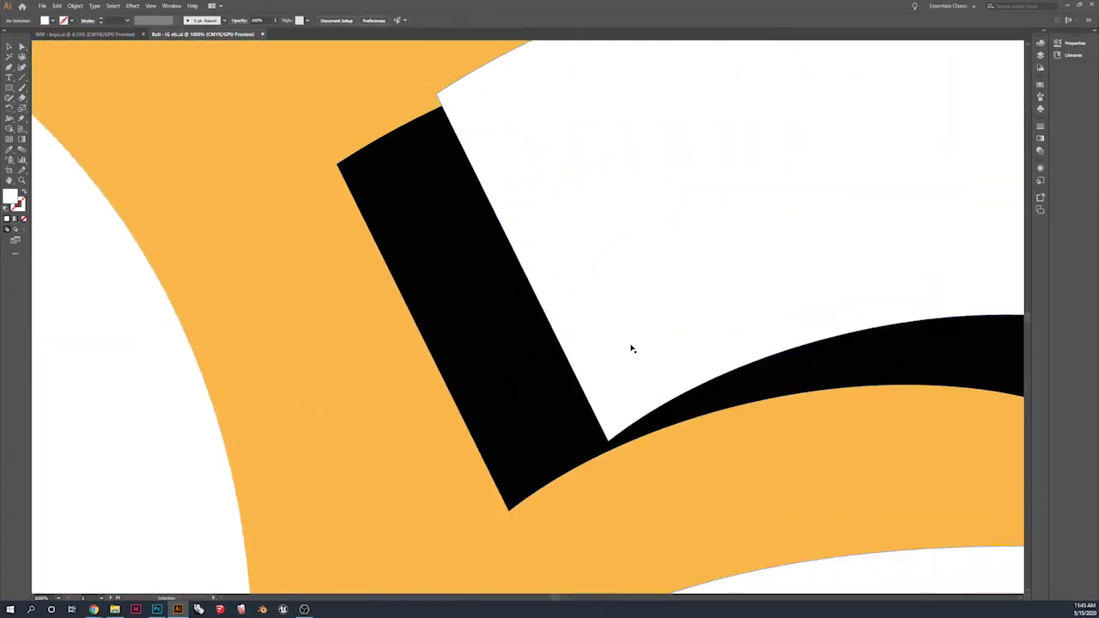
pyautogui.hotkey('ctrl', '=')
pyautogui.hotkey('ctrl', '=')
pyautogui.hotkey('ctrl', '=')
pyautogui.scroll(-5, 632, 350)
pyautogui.hscroll(2, 631, 350)
pyautogui.hotkey('ctrl', '-')
pyautogui.hotkey('ctrl', '-')
pyautogui.hotkey('ctrl', '-')
pyautogui.hotkey('ctrl', '-')
pyautogui.hotkey('ctrl', '-')
pyautogui.hotkey('ctrl', '-')
pyautogui.hotkey('ctrl', '-')
pyautogui.hotkey('ctrl', '-')
pyautogui.hotkey('ctrl', '-')
pyautogui.hotkey('ctrl', '-')
pyautogui.hotkey('ctrl', '-')
pyautogui.hotkey('ctrl', '-')
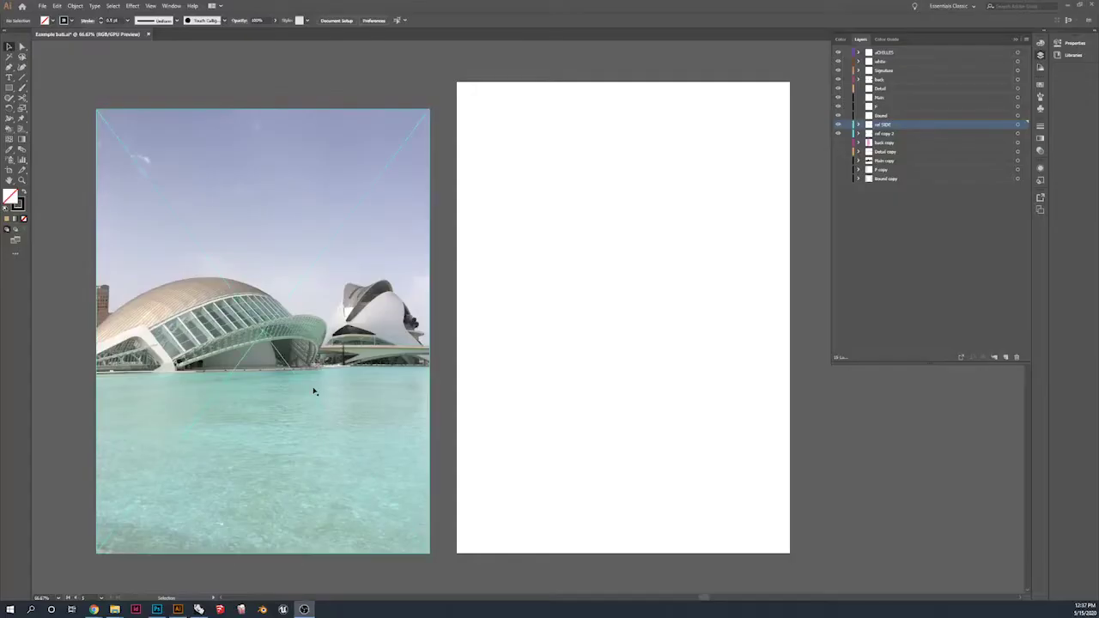
# Place a copy of the reference photo on the blank artboard and lower its opacity to 61%
pyautogui.moveTo(300, 361); pyautogui.dragTo(650, 357)
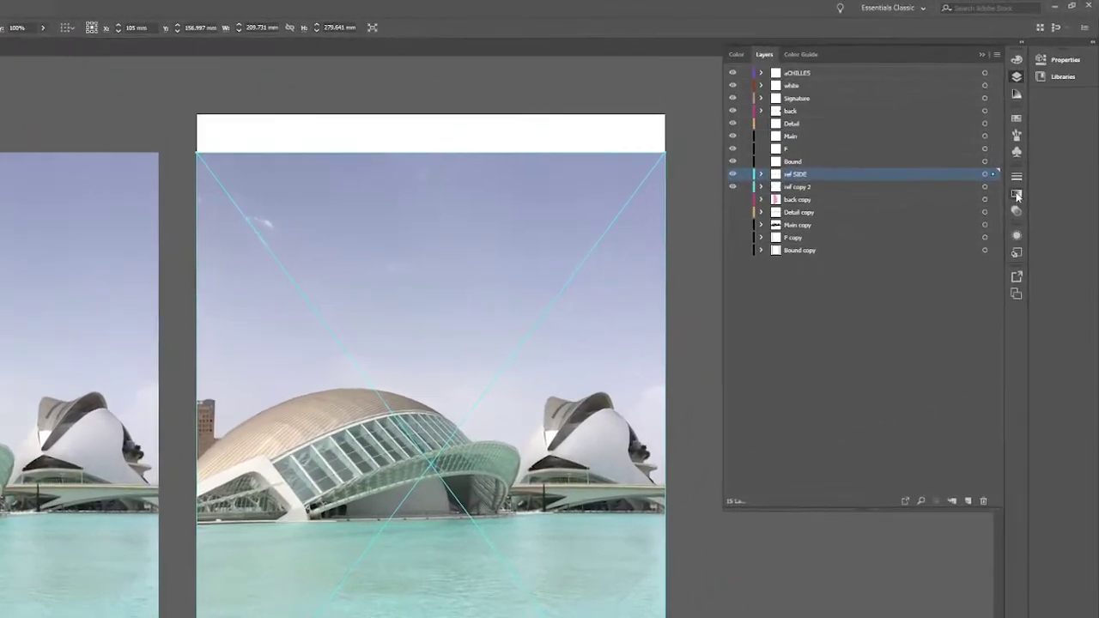
pyautogui.click(1040, 151)
pyautogui.moveTo(979, 206)
pyautogui.mouseDown()
pyautogui.moveTo(952, 223)
pyautogui.moveTo(969, 225)
pyautogui.mouseUp()
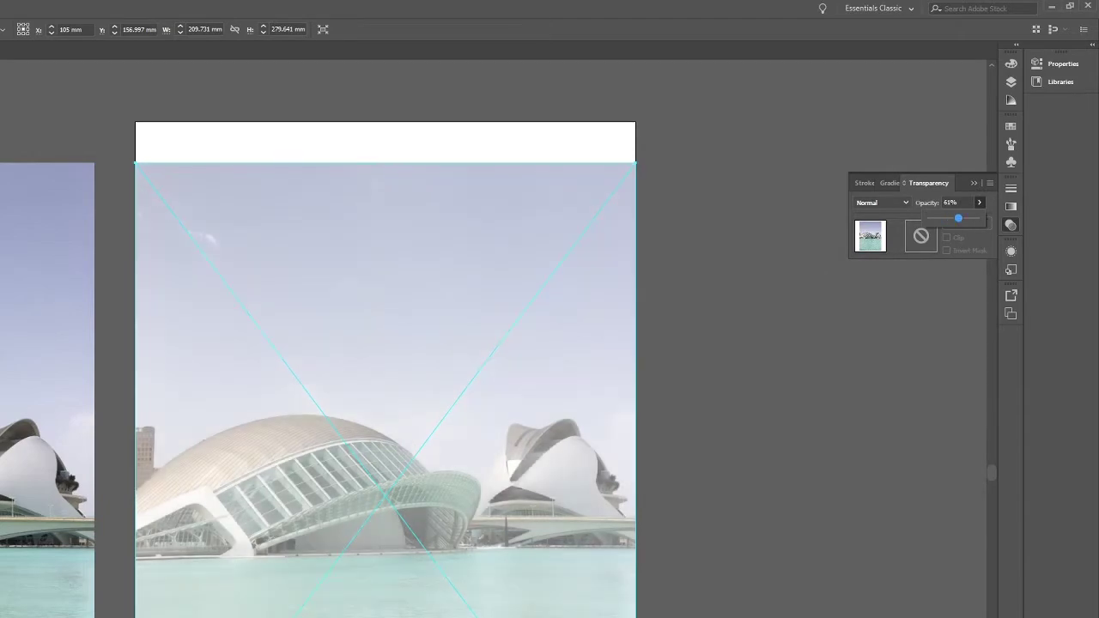
pyautogui.click(828, 144)
# Lock the ref SIDE layer and make the Main layer active
pyautogui.click(1012, 82)
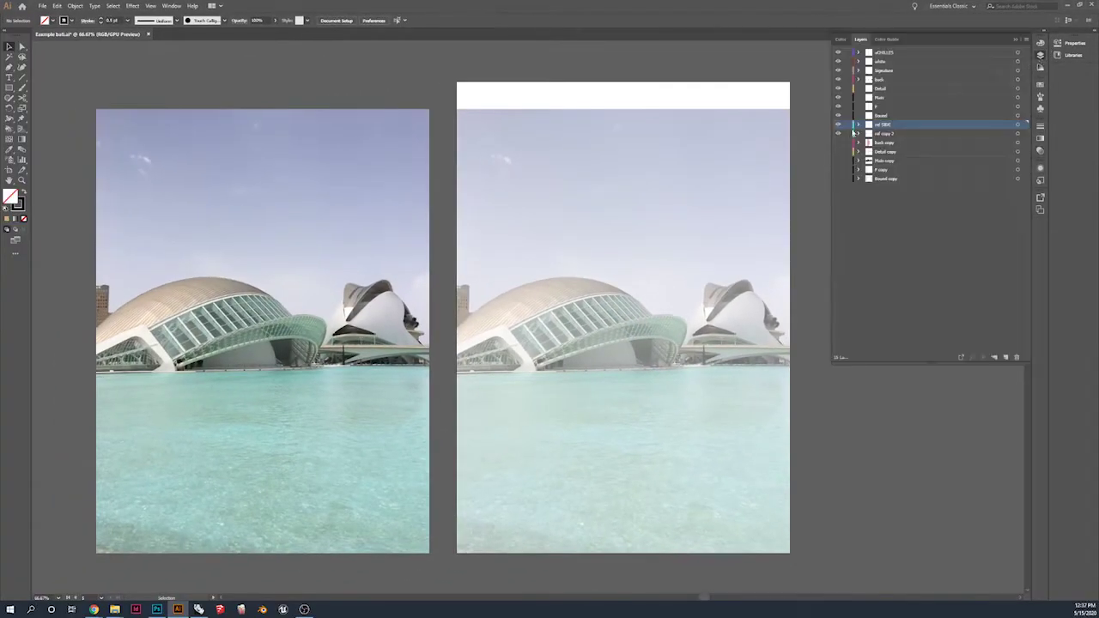
pyautogui.click(848, 125)
pyautogui.hscroll(2, 524, 309)
pyautogui.scroll(3, 526, 313)
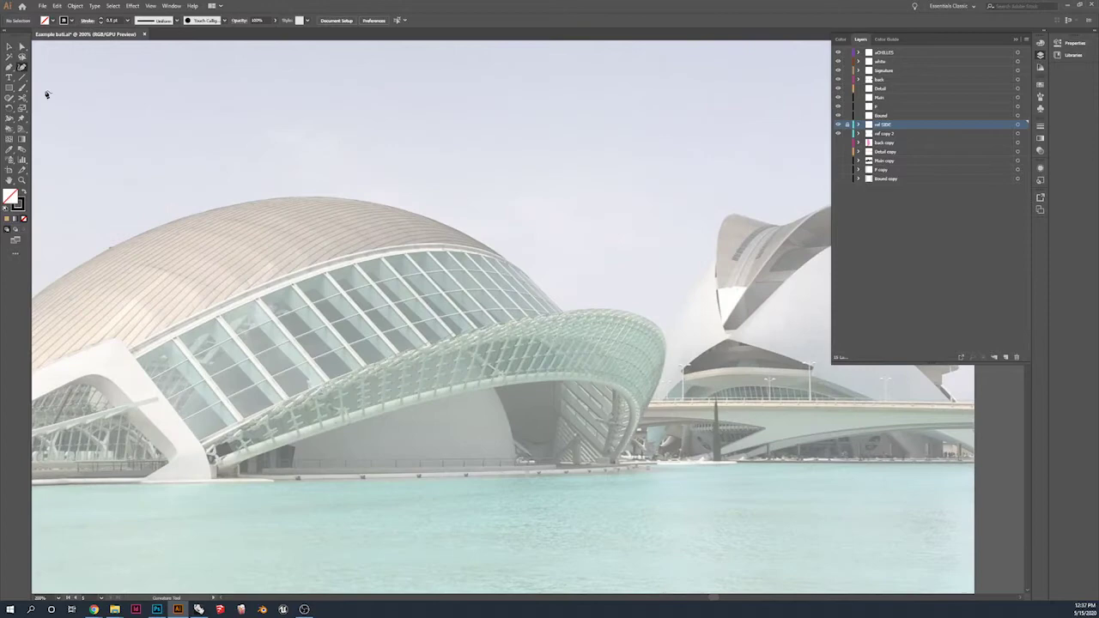
pyautogui.hscroll(-2, 47, 95)
pyautogui.click(889, 97)
# Trace the outer roof outline of the domed building with the Curvature tool
pyautogui.click(85, 352)
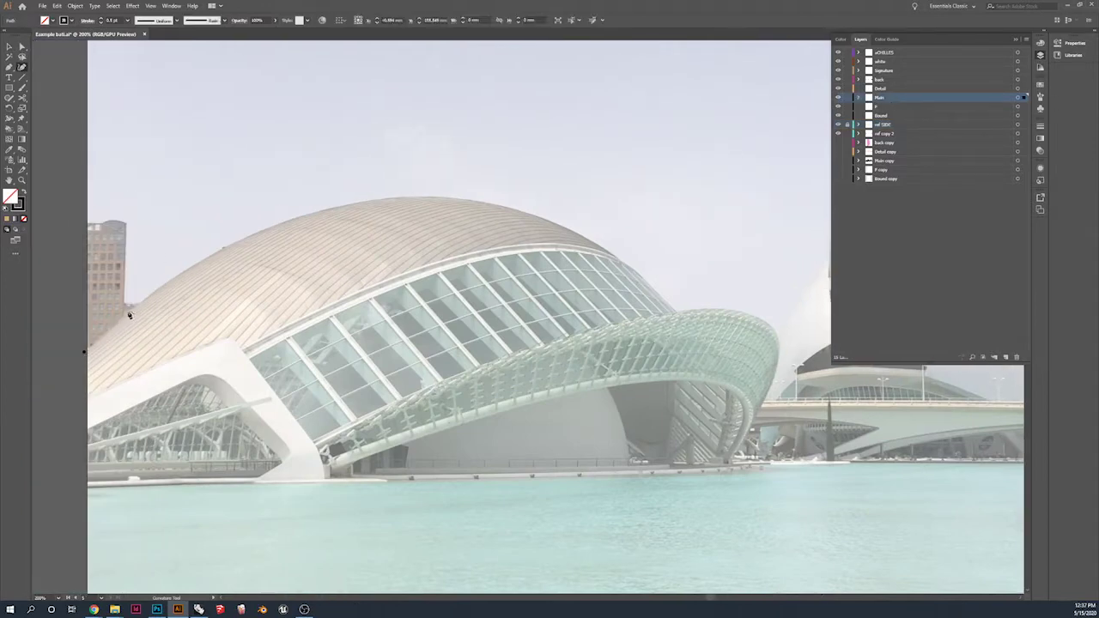
pyautogui.click(186, 271)
pyautogui.click(252, 234)
pyautogui.click(320, 210)
pyautogui.click(457, 196)
pyautogui.click(534, 213)
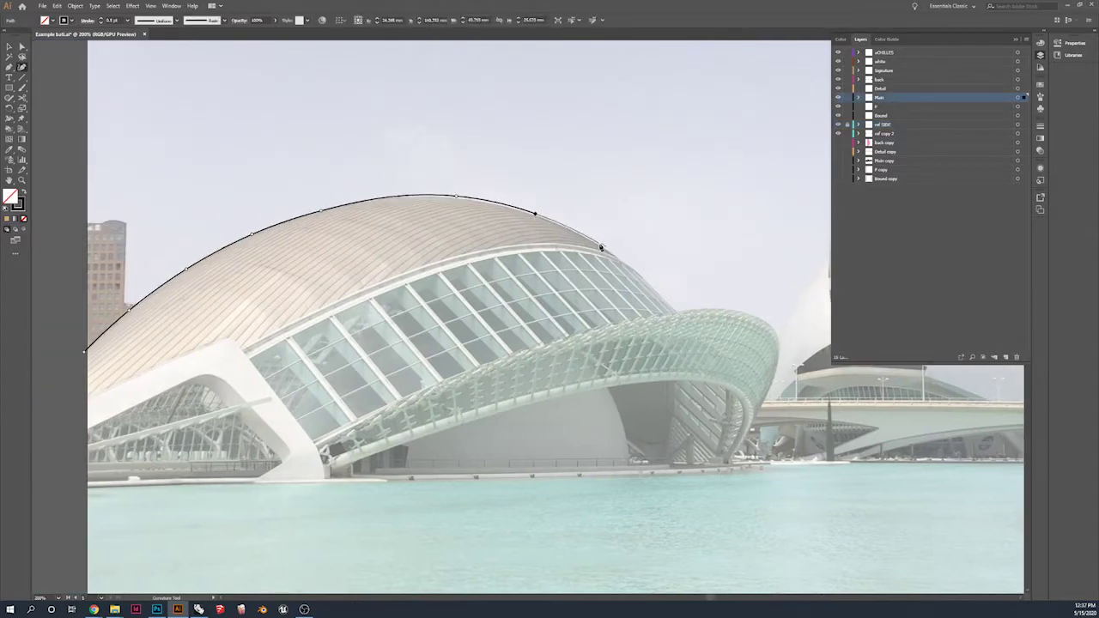
pyautogui.click(55, 80)
# Trace the upper edge of the green canopy and around its rounded end down to the waterline with the Curvature tool
pyautogui.click(23, 67)
pyautogui.click(312, 441)
pyautogui.click(405, 395)
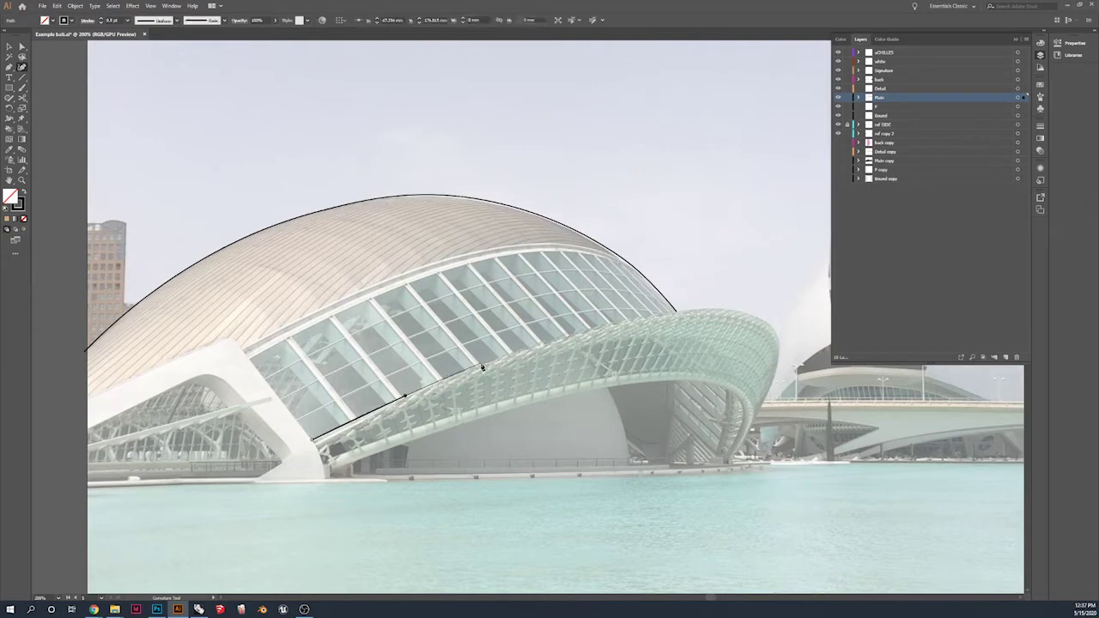
pyautogui.click(486, 362)
pyautogui.click(581, 331)
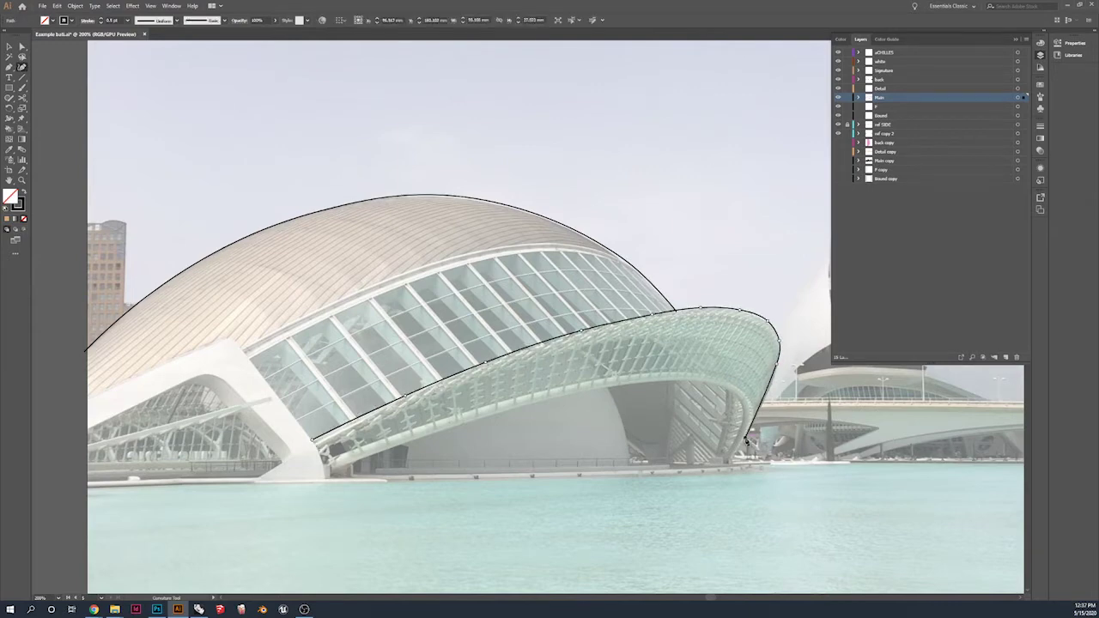
pyautogui.click(9, 46)
pyautogui.click(57, 76)
# Draw straight lines along the edges of the white diagonal mullions between the dome's windows
pyautogui.click(22, 77)
pyautogui.moveTo(328, 320); pyautogui.dragTo(395, 400)
pyautogui.hotkey('ctrl', '=')
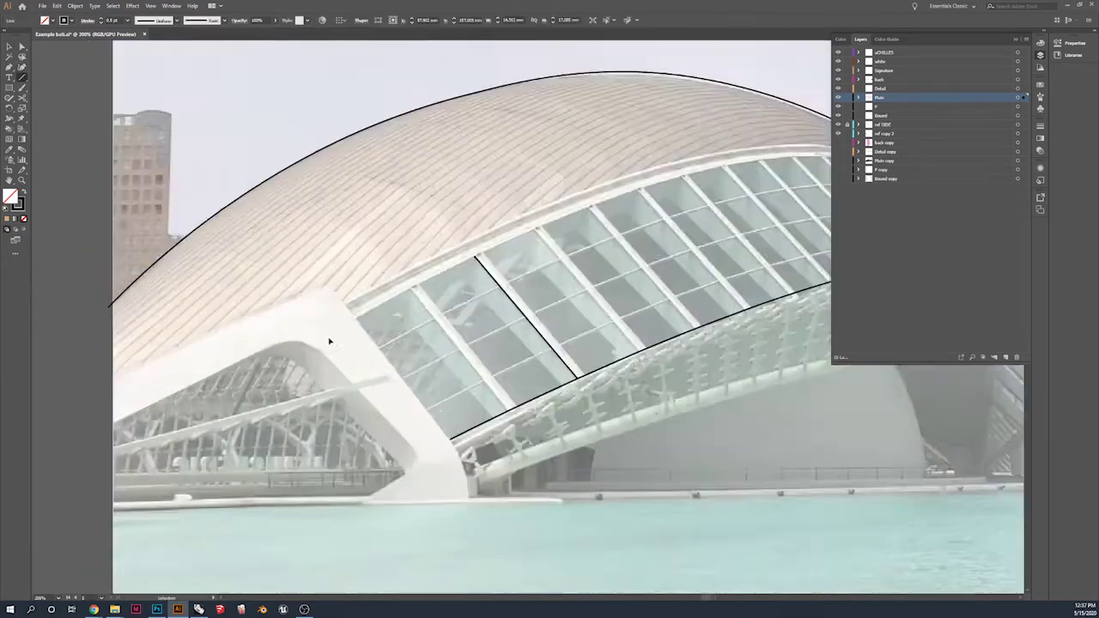
pyautogui.hotkey('ctrl', '+')
pyautogui.hotkey('ctrl', '+')
pyautogui.hotkey('ctrl', '+')
pyautogui.moveTo(440, 183)
pyautogui.mouseDown()
pyautogui.moveTo(650, 395)
pyautogui.moveTo(655, 434)
pyautogui.mouseUp()
pyautogui.moveTo(541, 141)
pyautogui.mouseDown()
pyautogui.moveTo(735, 382)
pyautogui.moveTo(766, 378)
pyautogui.mouseUp()
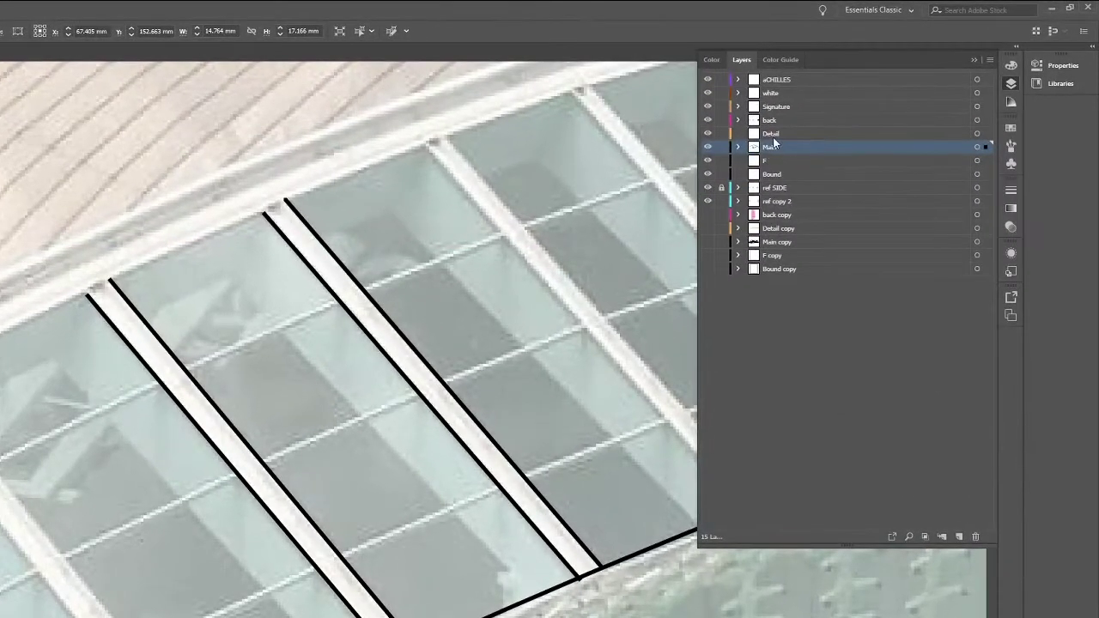
# Make the Detail layer active and draw a straight red line over the window glazing
pyautogui.click(785, 129)
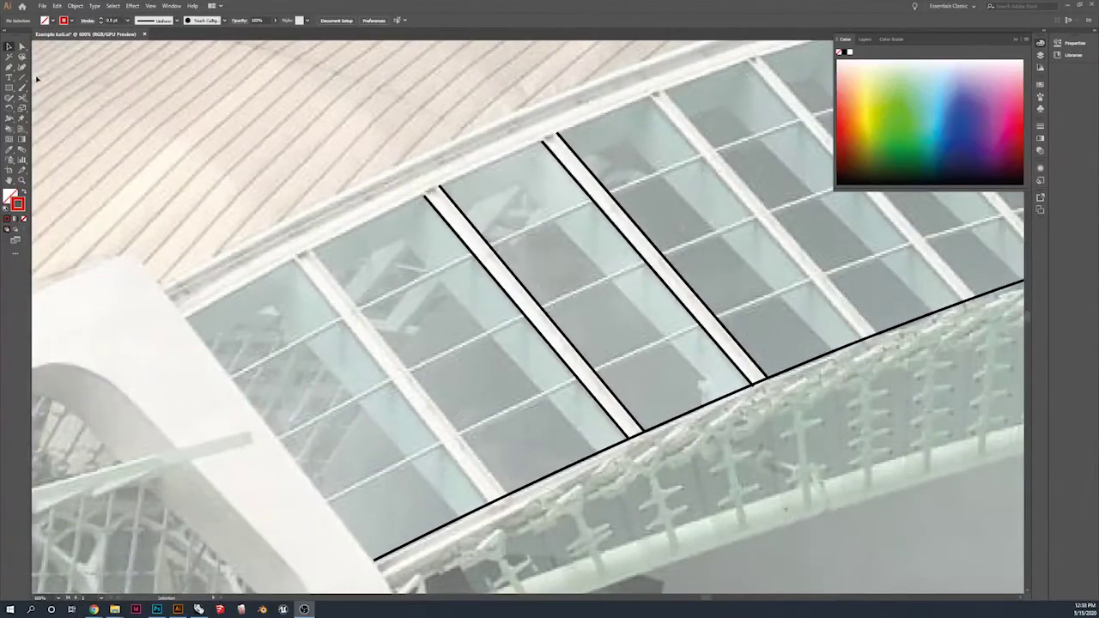
pyautogui.click(22, 78)
pyautogui.moveTo(359, 305)
pyautogui.mouseDown()
pyautogui.moveTo(470, 253)
pyautogui.moveTo(390, 295)
pyautogui.moveTo(475, 255)
pyautogui.moveTo(459, 309)
pyautogui.moveTo(477, 342)
pyautogui.moveTo(549, 392)
pyautogui.mouseUp()
pyautogui.press('v')
pyautogui.click(418, 294)
pyautogui.hotkey('ctrl', 'shift', 'a')
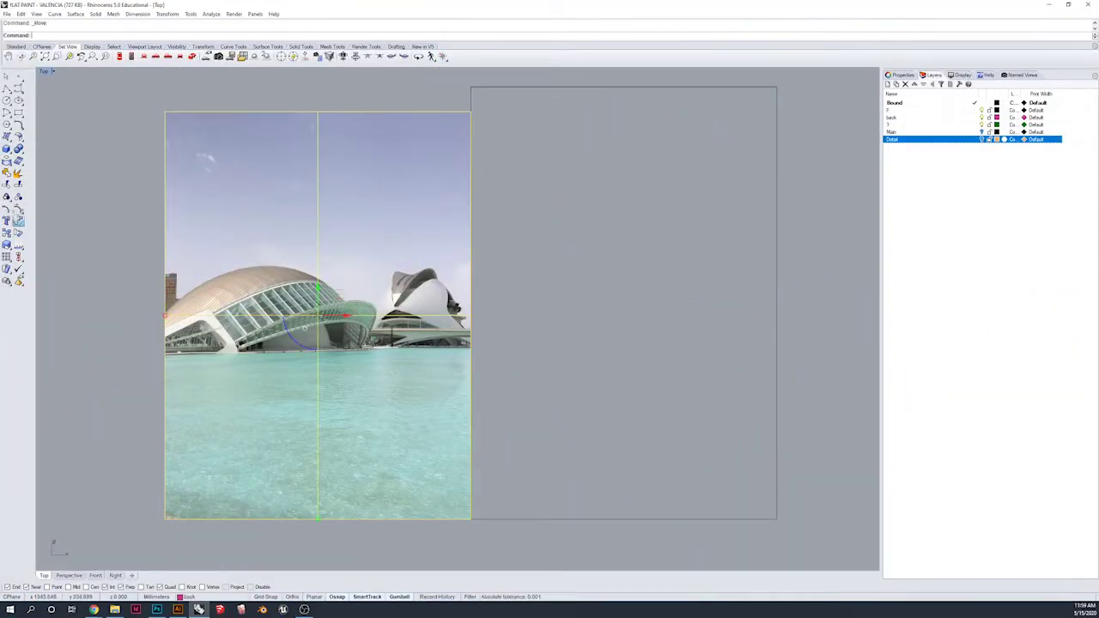
# Switch to Rhino, move the selected photo 210 mm sideways into the empty frame and set its material transparency to 75%
pyautogui.click(18, 220)
pyautogui.click(166, 519)
pyautogui.click(470, 519)
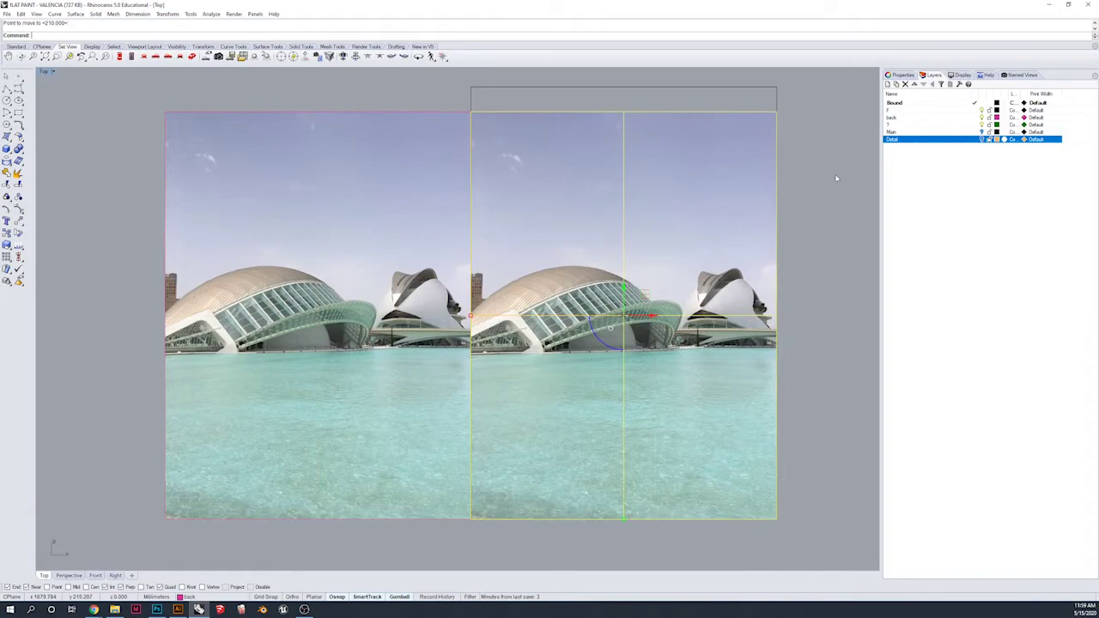
pyautogui.click(900, 75)
pyautogui.click(914, 88)
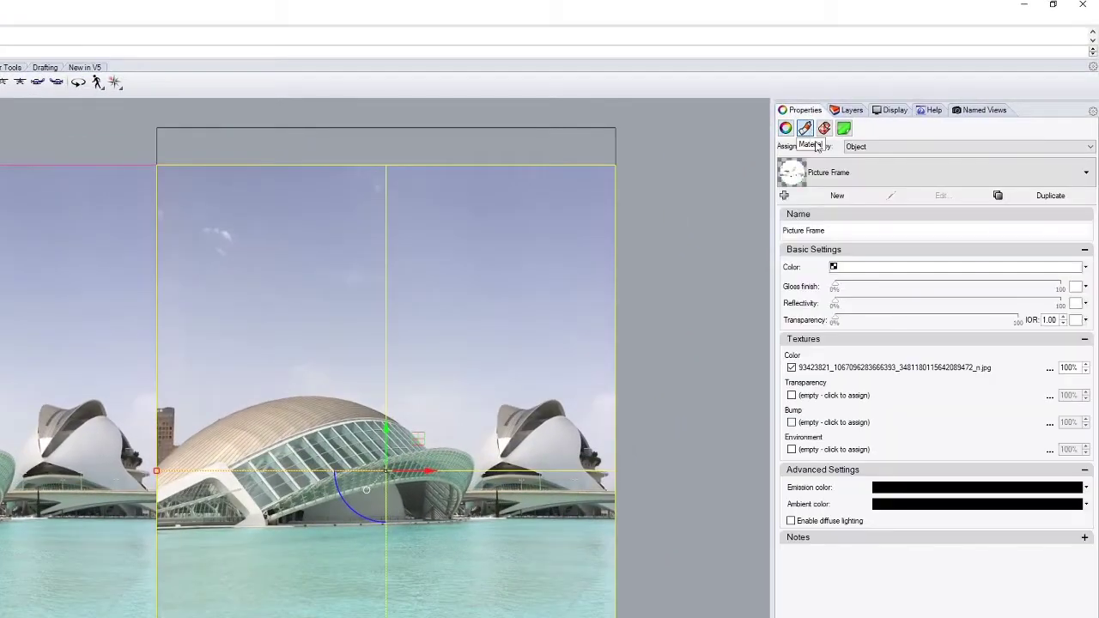
pyautogui.moveTo(835, 320); pyautogui.dragTo(973, 325)
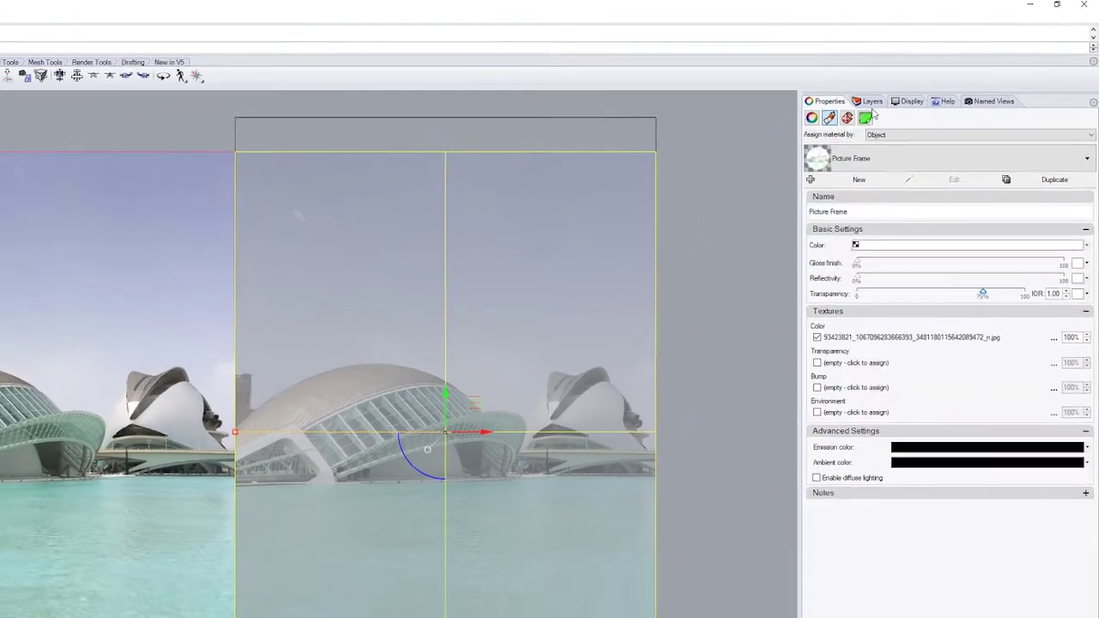
# Lock the back layer that holds the reference photos
pyautogui.click(849, 110)
pyautogui.click(847, 260)
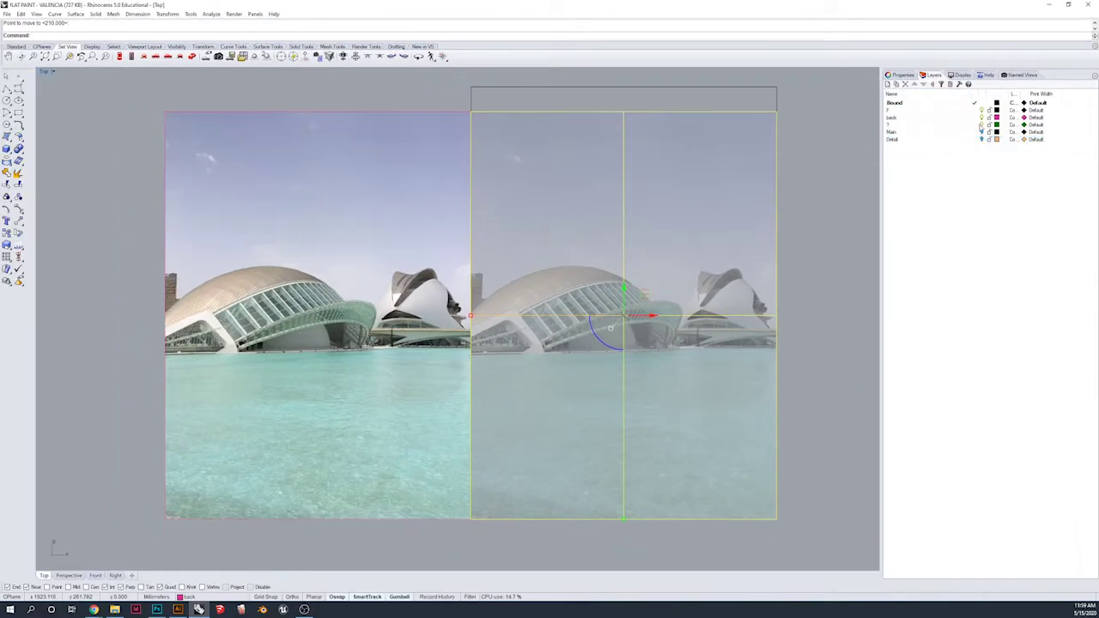
pyautogui.click(989, 117)
# Trace the dome's roof outline on the faded photo with a degree 3 curve, starting at the photo's edge
pyautogui.moveTo(673, 246); pyautogui.dragTo(529, 227)
pyautogui.scroll(17, 378, 279)
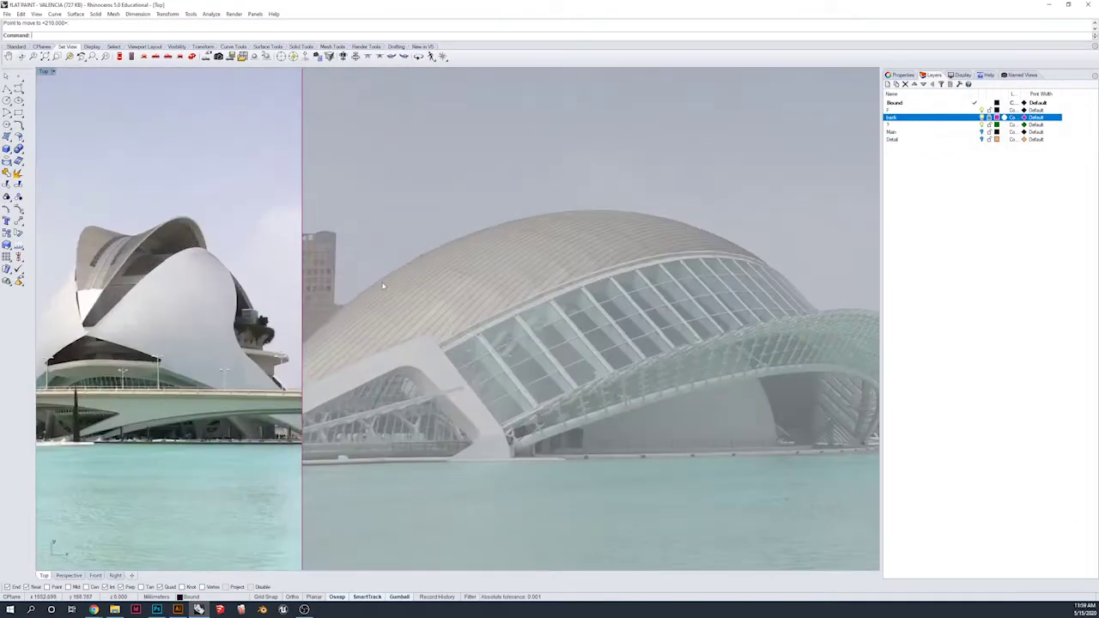
pyautogui.click(19, 88)
pyautogui.click(197, 421)
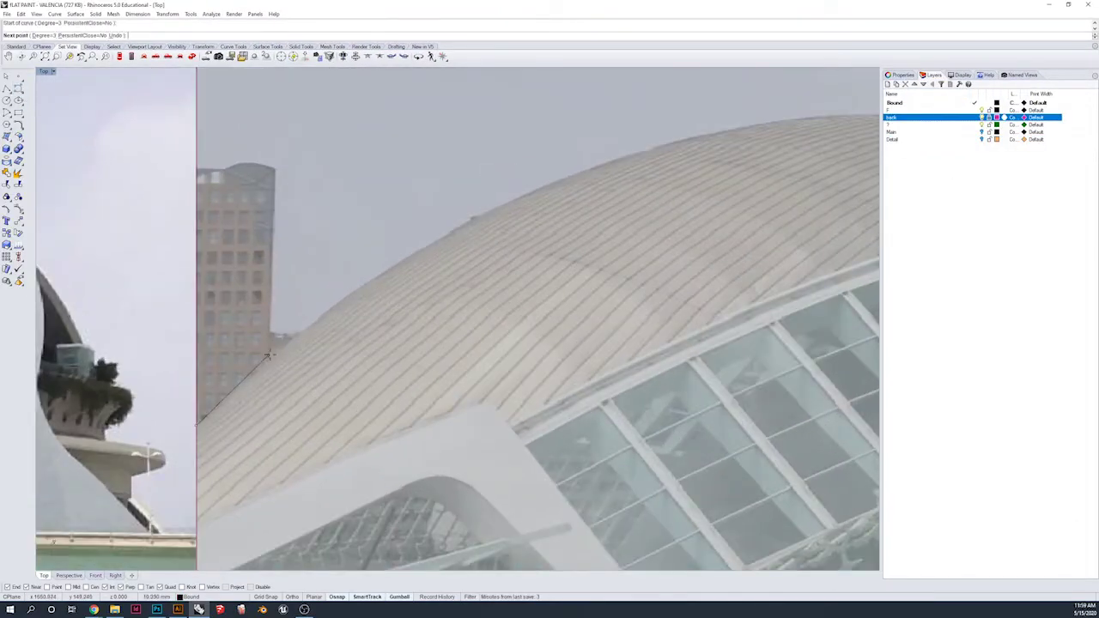
pyautogui.click(275, 352)
pyautogui.click(388, 266)
pyautogui.click(492, 209)
pyautogui.click(578, 172)
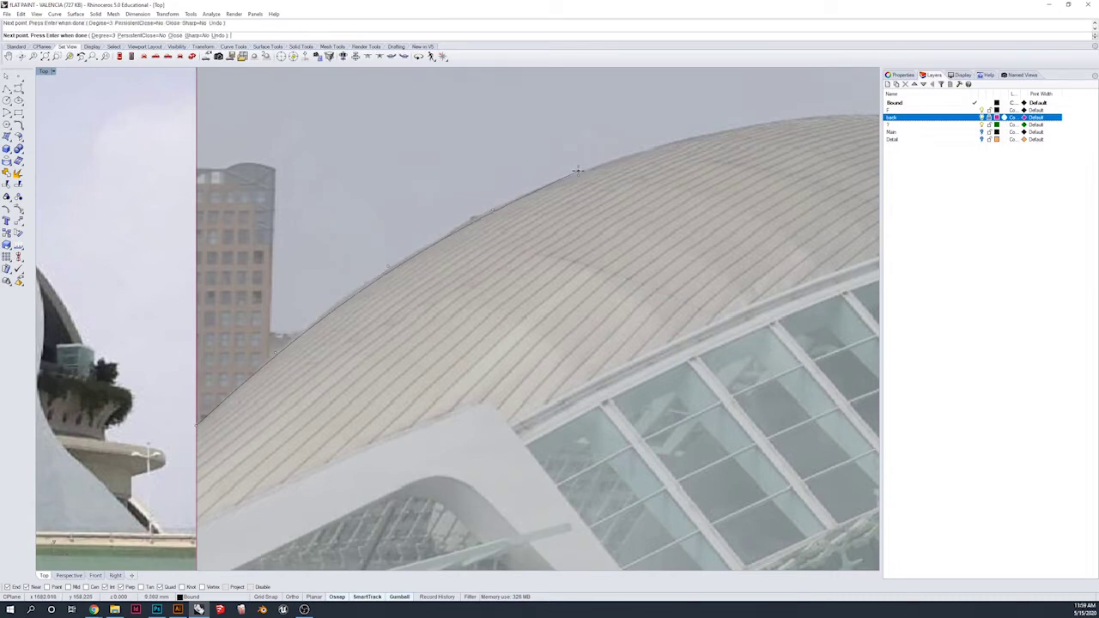
pyautogui.click(690, 135)
pyautogui.moveTo(658, 147); pyautogui.dragTo(369, 253)
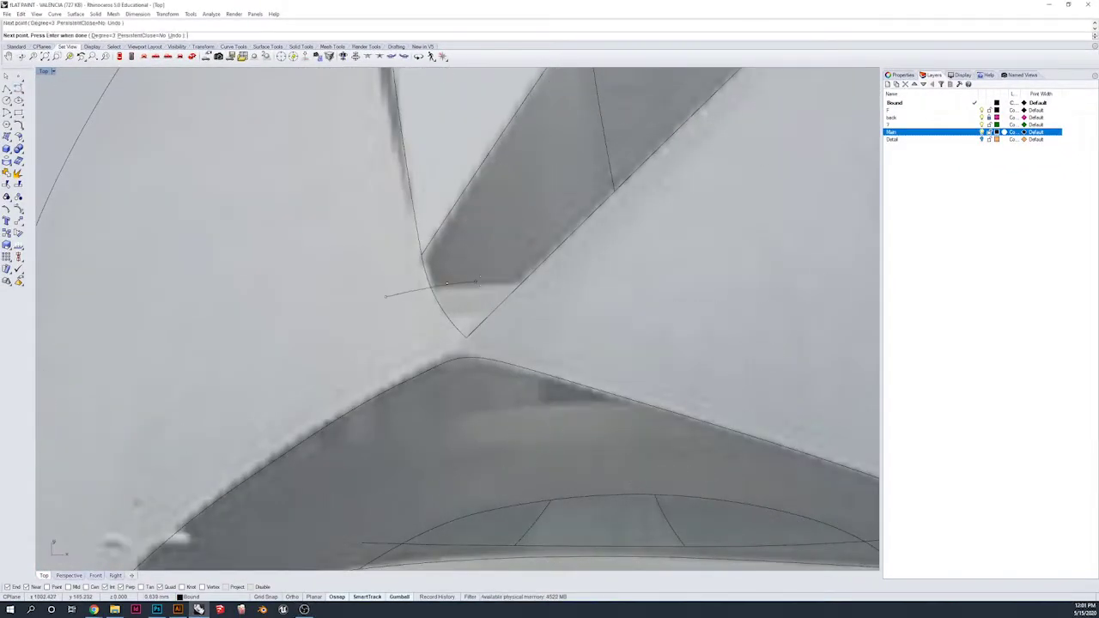
# Finish the curve across the lower end of the dark grey opening in the white shell building
pyautogui.click(500, 282)
pyautogui.click(561, 287)
pyautogui.press('Return')
# Draw a shallow curve across the dark triangular opening below the shell's tip, extending past both sloping edges
pyautogui.press('Return')
pyautogui.click(262, 439)
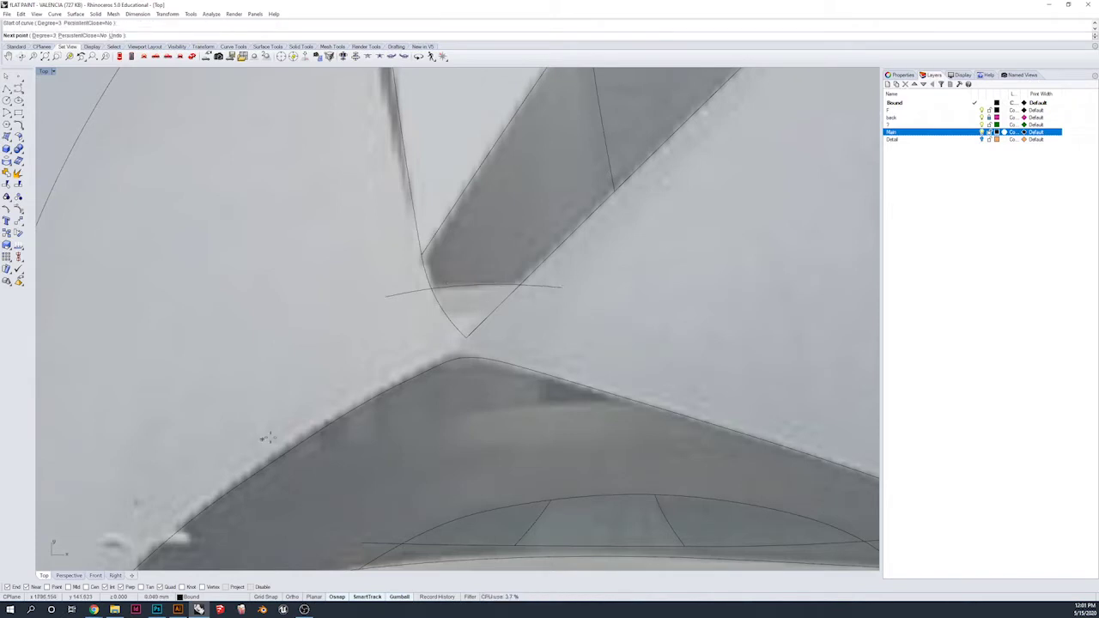
pyautogui.click(398, 416)
pyautogui.click(512, 405)
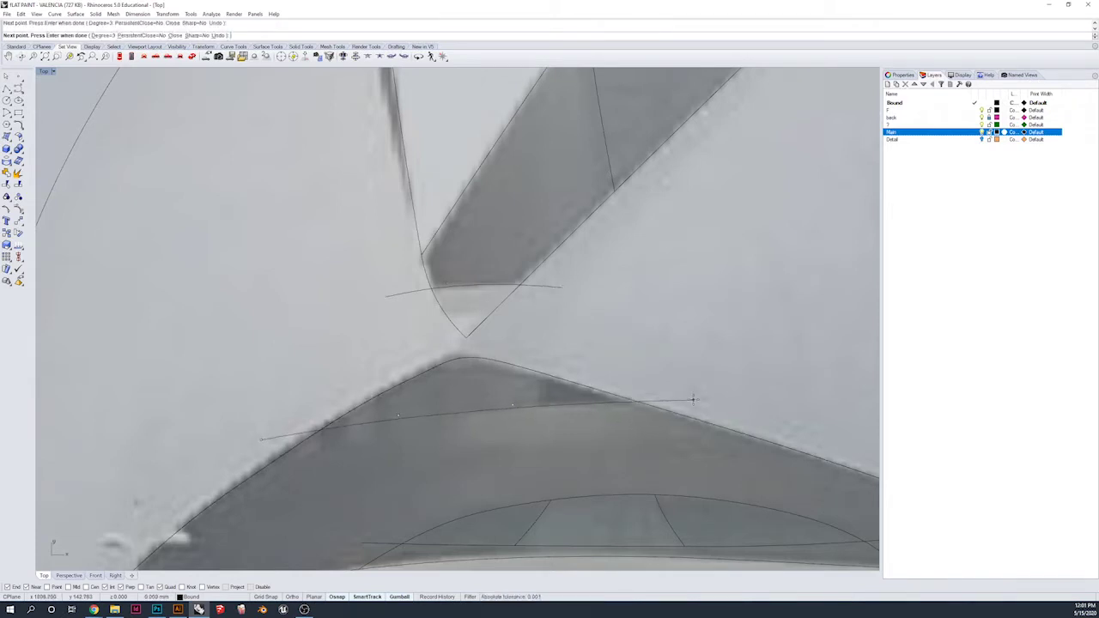
pyautogui.press('Return')
# Draw a short upright curve from the shallow curve past the sloping edge, at the side of the darker patch
pyautogui.press('Return')
pyautogui.click(542, 406)
pyautogui.click(539, 384)
pyautogui.click(542, 356)
pyautogui.press('Return')
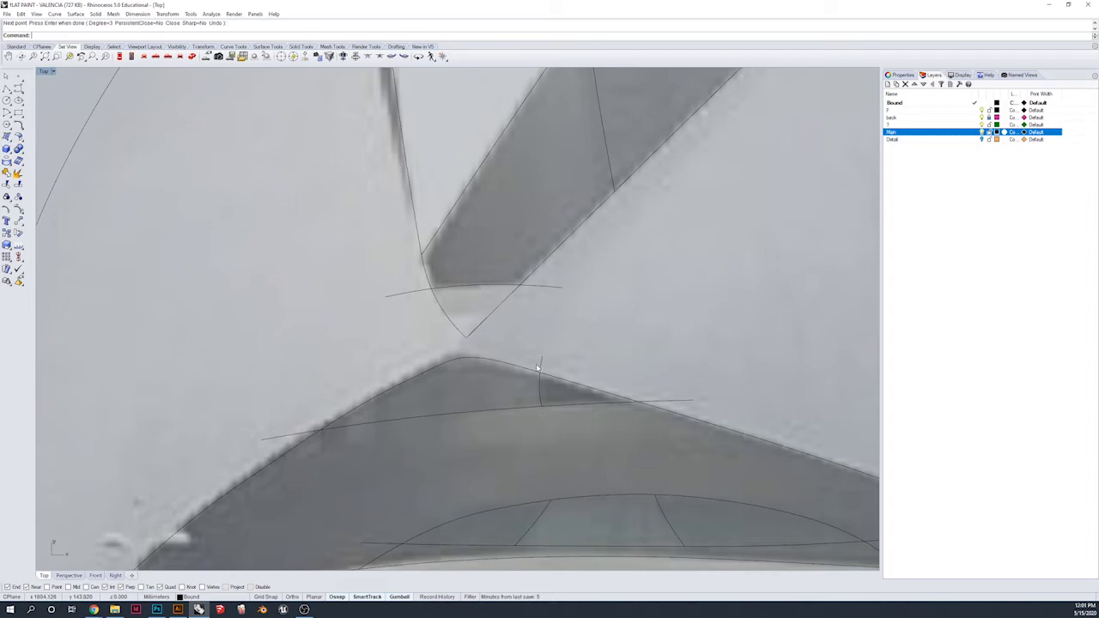
# Nudge the short upright curve slightly sideways to line up with the darker patch
pyautogui.click(540, 371)
pyautogui.moveTo(570, 382); pyautogui.dragTo(573, 382)
pyautogui.press('Escape')
pyautogui.scroll(-10, 546, 362)
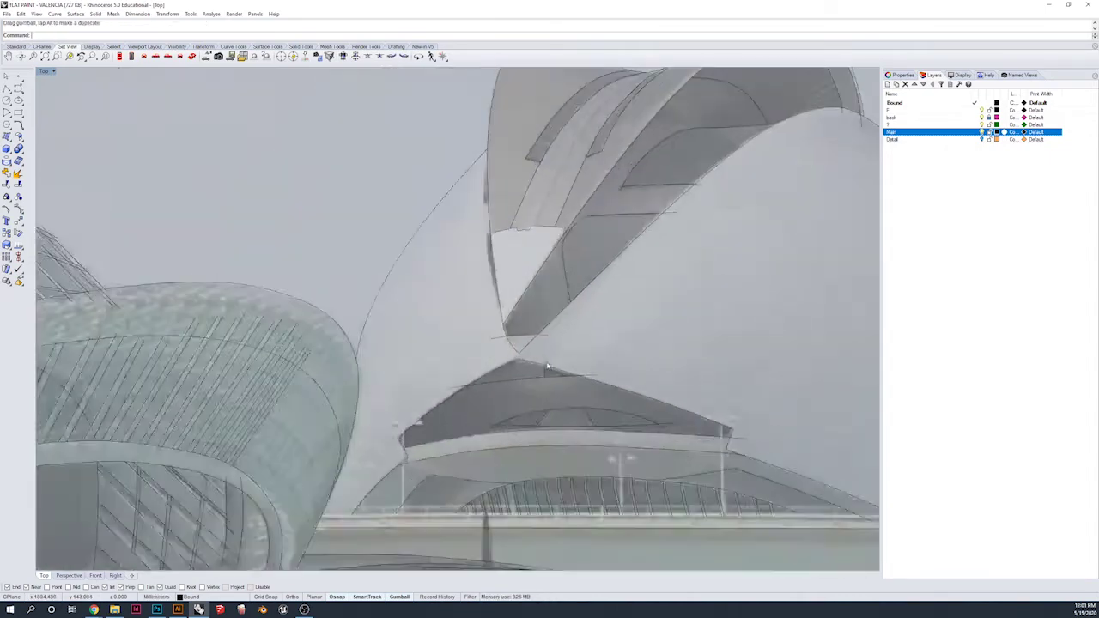
pyautogui.scroll(-5, 547, 367)
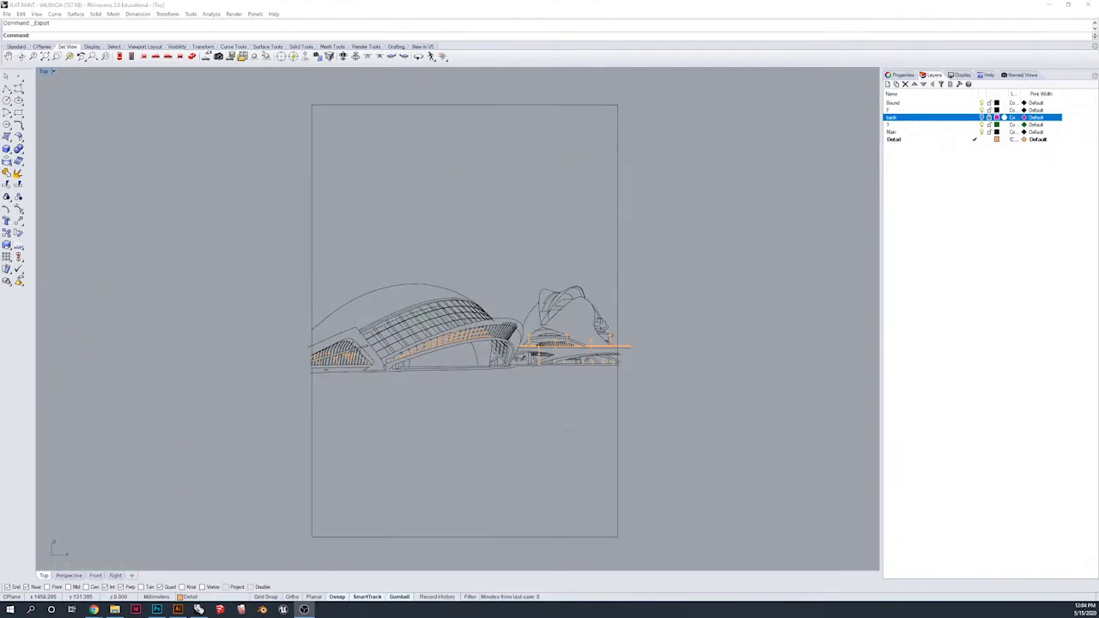
# Export all the curves as an Adobe Illustrator file named "Flat paint test - bati" in the Perpignan folder
pyautogui.hotkey('ctrl', 'a')
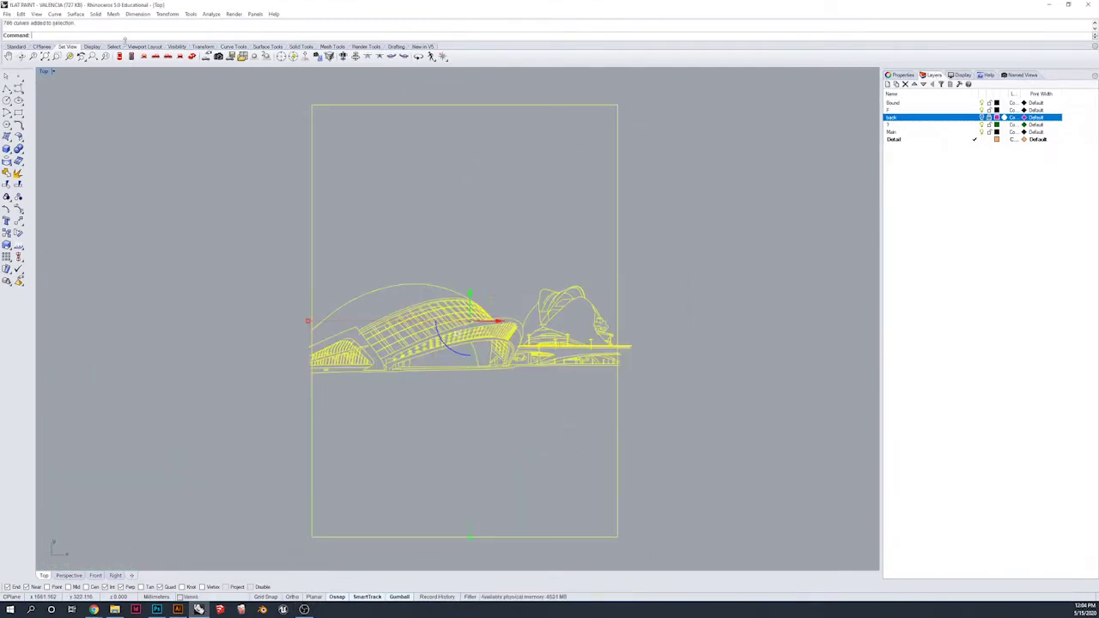
pyautogui.click(7, 14)
pyautogui.click(32, 125)
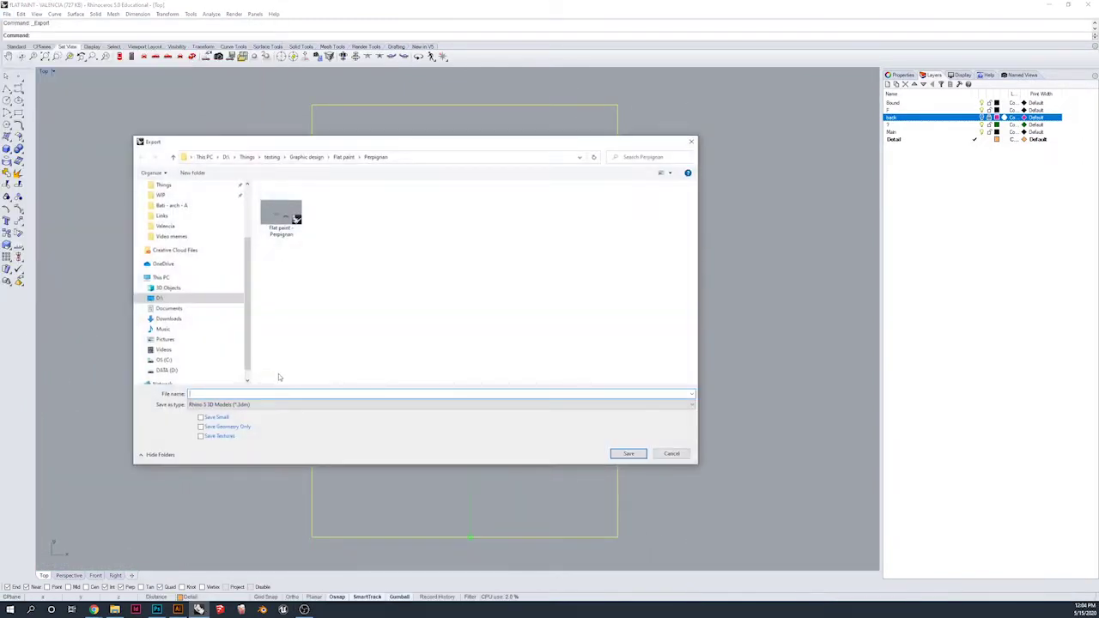
pyautogui.write('Flat paint test - bati')
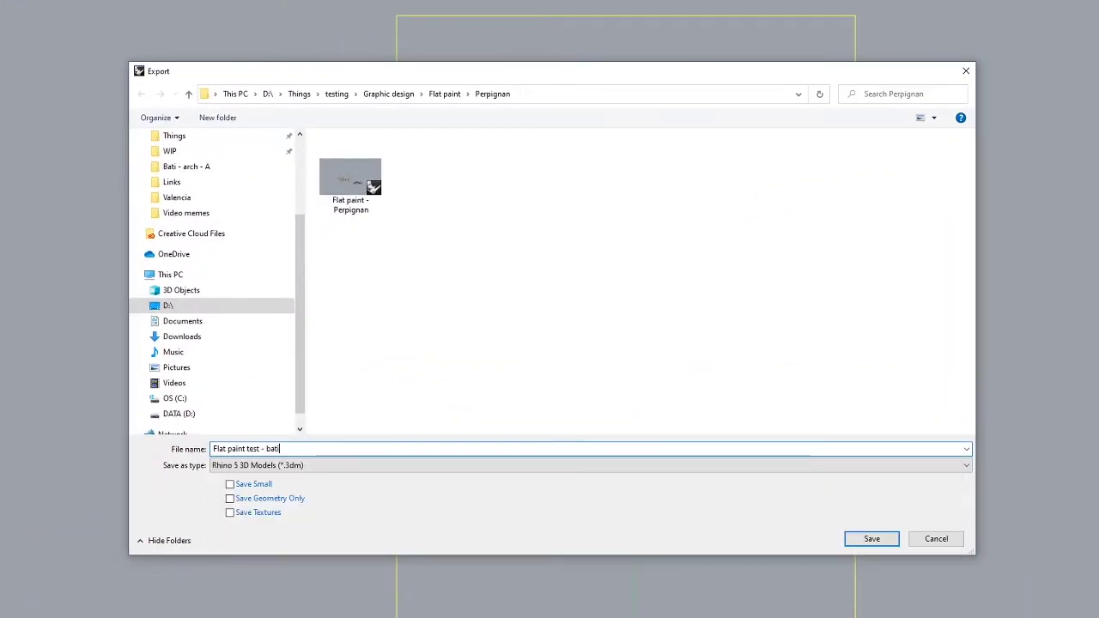
pyautogui.click(275, 465)
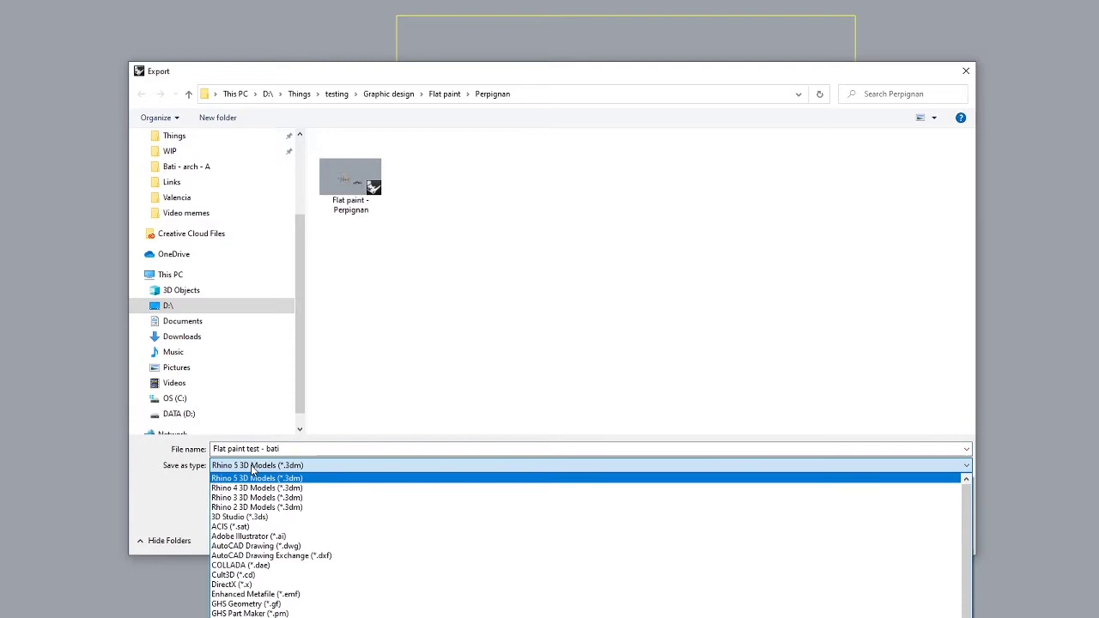
pyautogui.click(258, 536)
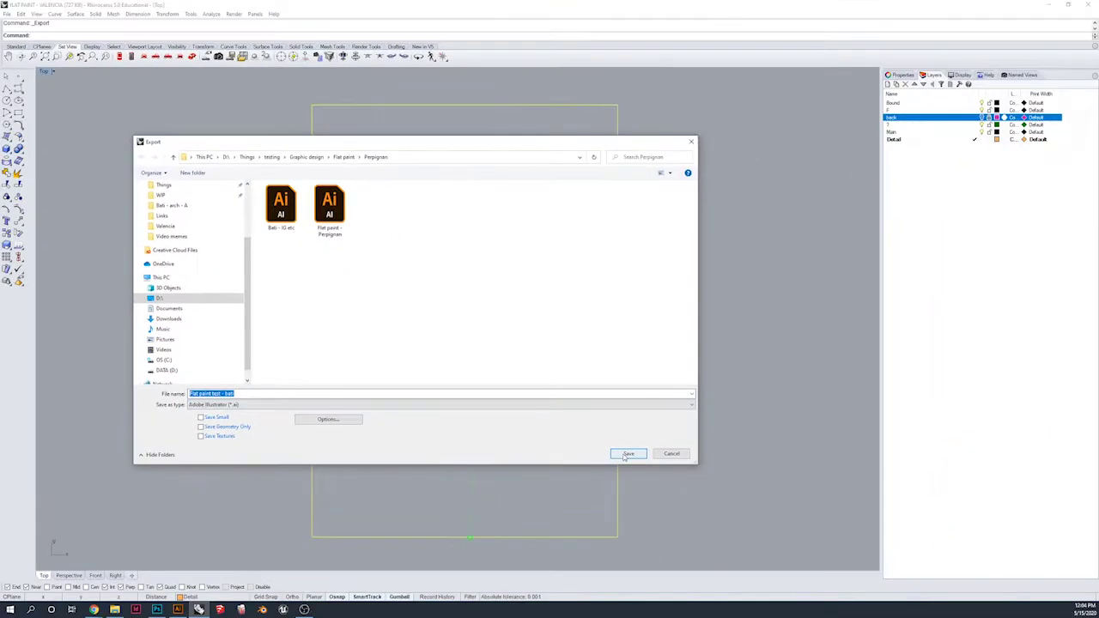
pyautogui.click(628, 454)
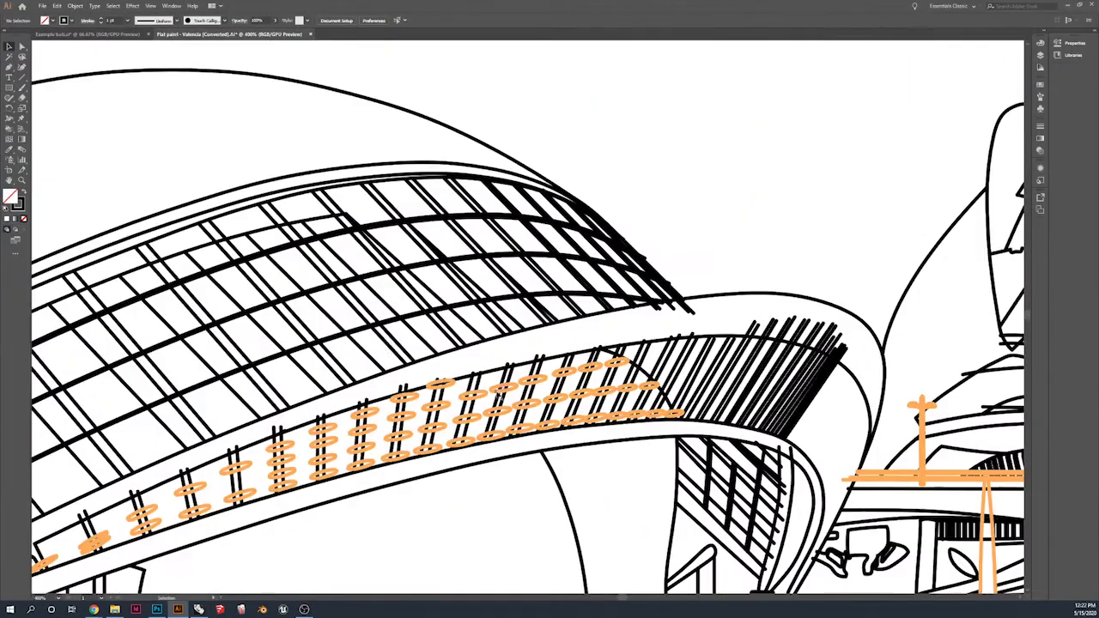
# In Illustrator, cut the lowest of the three curved roof-edge lines near the white arch's slanted edge and delete its overhanging end
pyautogui.scroll(-3, 391, 345)
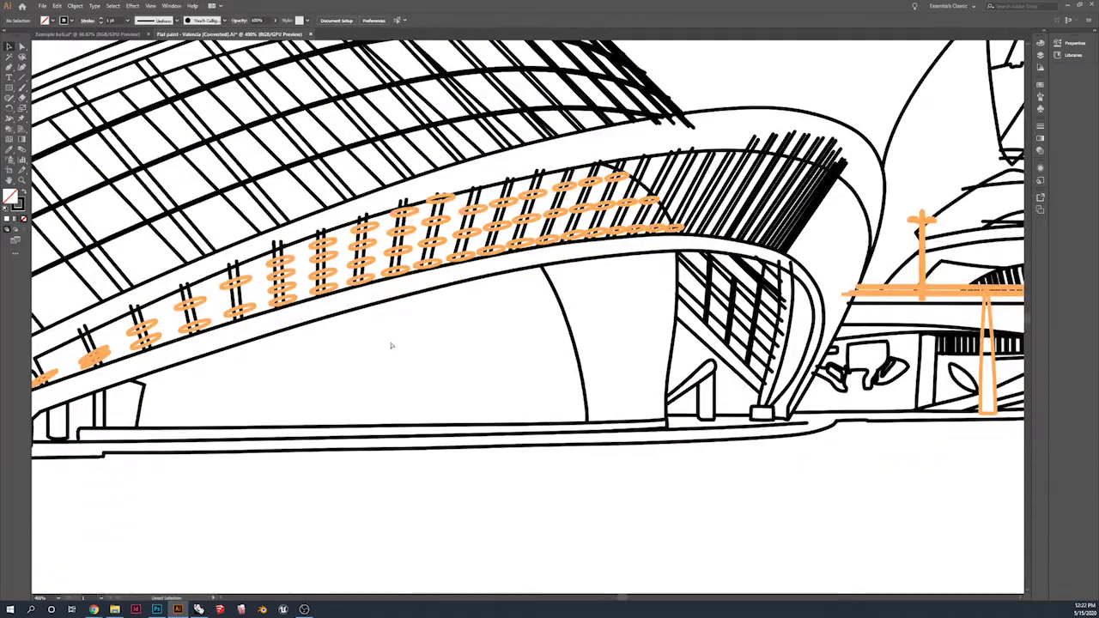
pyautogui.scroll(-2, 391, 345)
pyautogui.scroll(3, 174, 277)
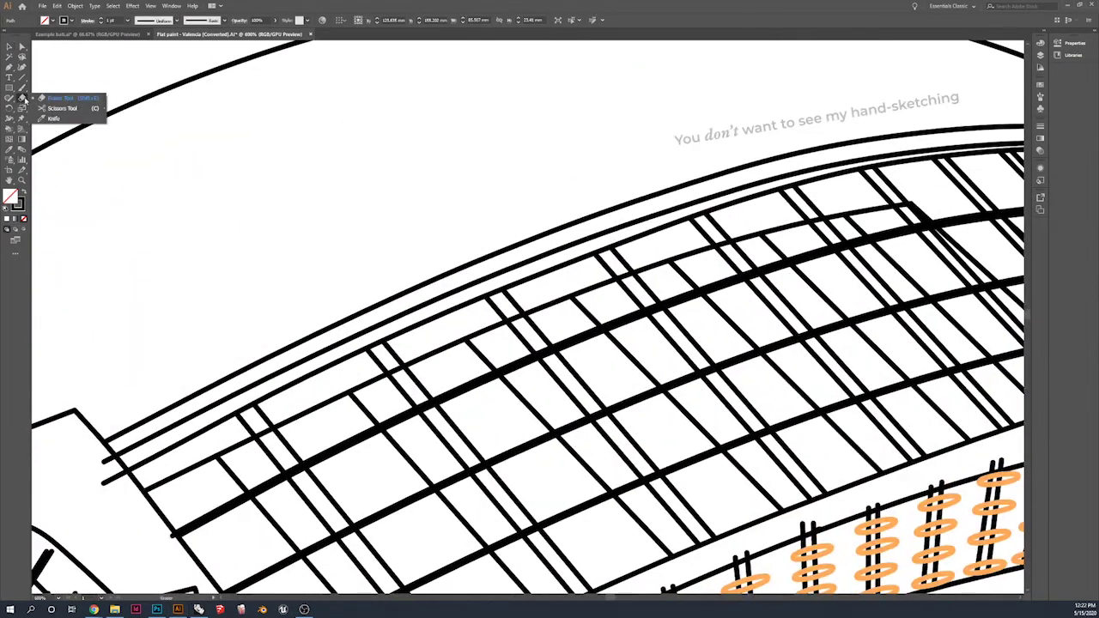
pyautogui.click(62, 108)
pyautogui.click(124, 473)
pyautogui.hotkey('ctrl', '+')
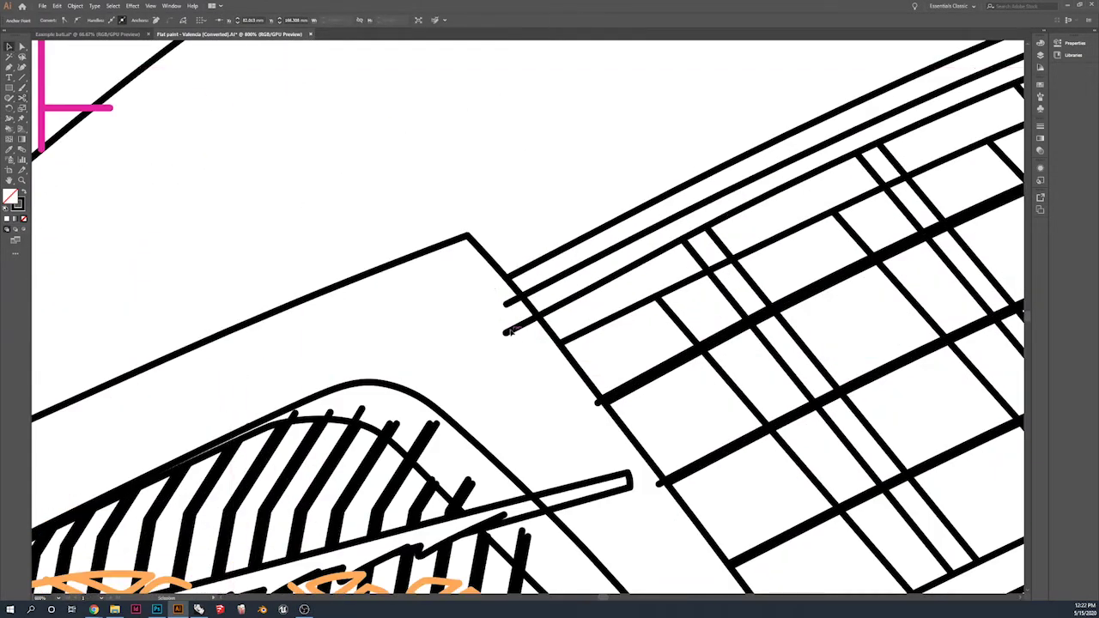
pyautogui.click(511, 332)
pyautogui.press('Delete')
pyautogui.hotkey('ctrl', '-')
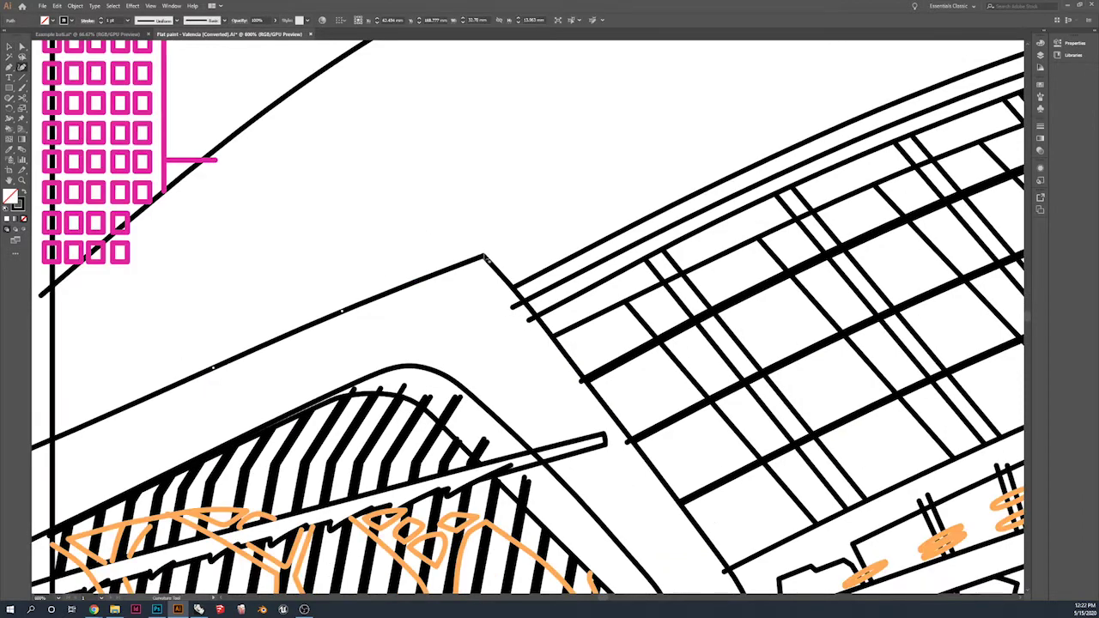
# Extend the sloping upper line of the ribbed side arch past its corner, across the curved roof-edge lines
pyautogui.click(9, 47)
pyautogui.click(301, 238)
pyautogui.scroll(4, 301, 238)
pyautogui.hscroll(-2, 275, 189)
# Draw a small rectangle near the top of the magenta tower, beside its stepped edge
pyautogui.press('m')
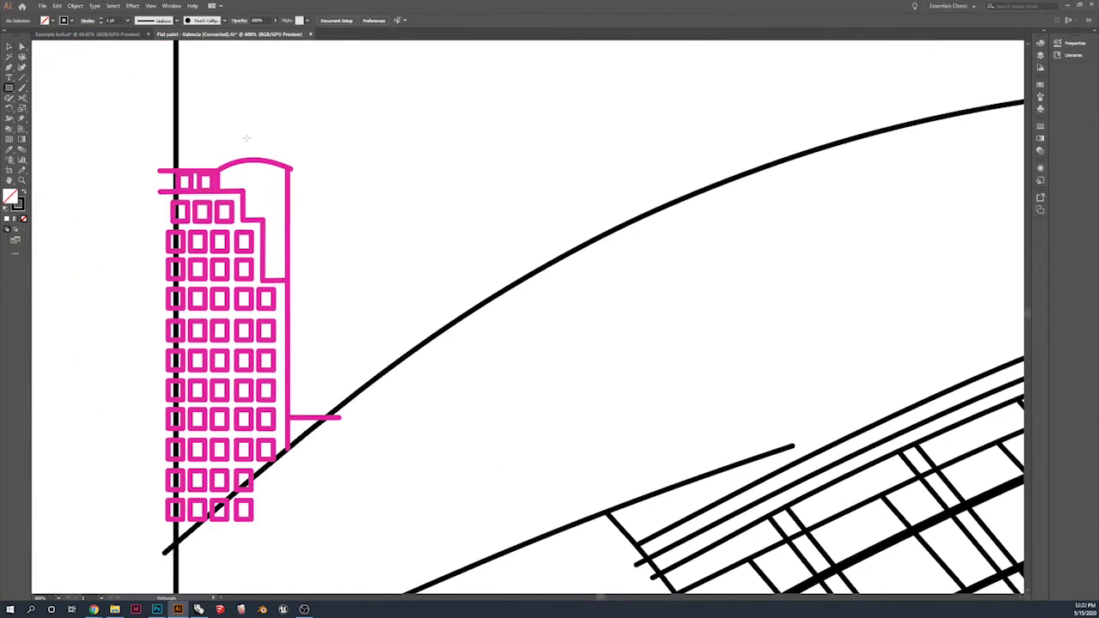
pyautogui.moveTo(266, 190); pyautogui.dragTo(271, 192)
pyautogui.click(10, 47)
pyautogui.click(246, 106)
# Select the entire Valencia linework, including the frame, and make it a Live Paint group
pyautogui.hotkey('ctrl', '-')
pyautogui.hotkey('ctrl', '-')
pyautogui.hotkey('ctrl', '-')
pyautogui.hotkey('ctrl', '-')
pyautogui.hotkey('ctrl', '-')
pyautogui.hotkey('ctrl', '-')
pyautogui.hotkey('ctrl', '-')
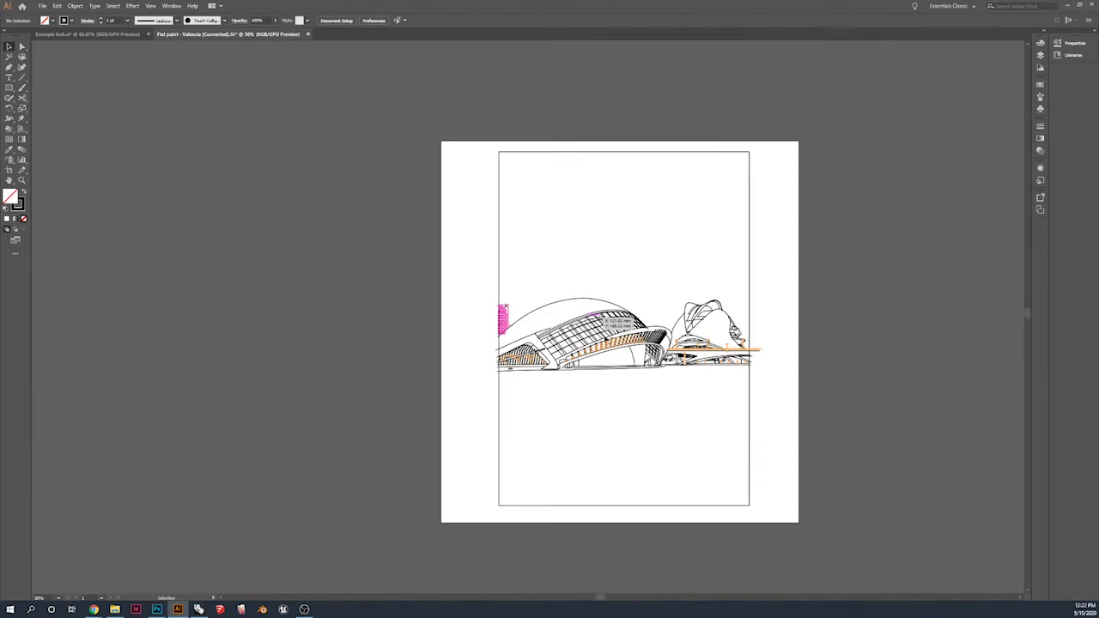
pyautogui.hscroll(3, 644, 493)
pyautogui.moveTo(644, 493); pyautogui.dragTo(344, 90)
pyautogui.click(42, 6)
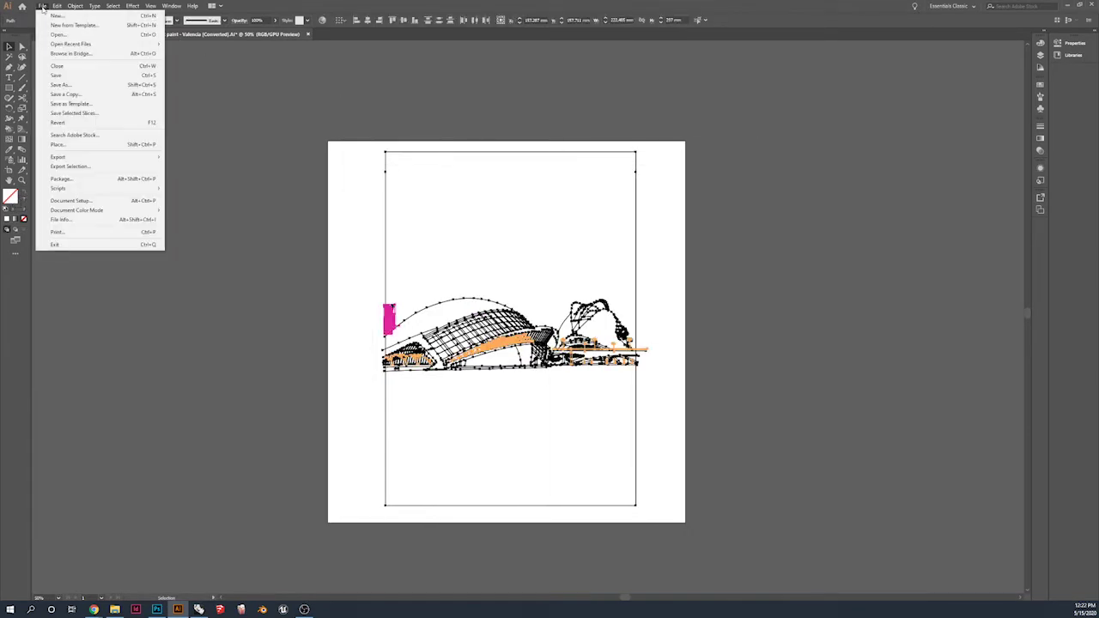
pyautogui.moveTo(74, 6)
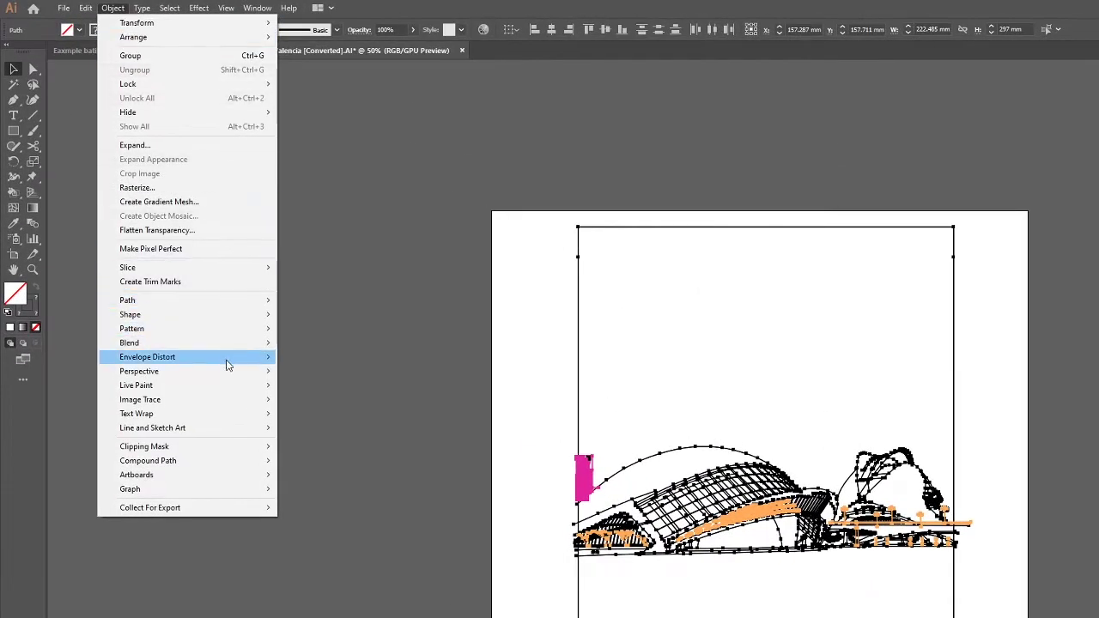
pyautogui.moveTo(237, 393)
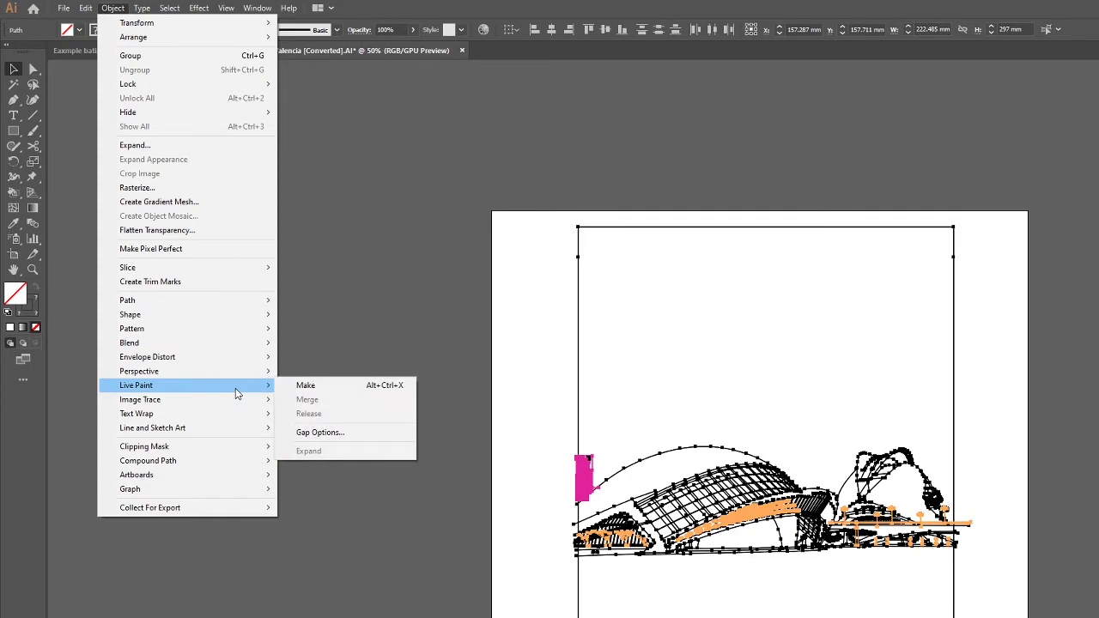
pyautogui.click(303, 386)
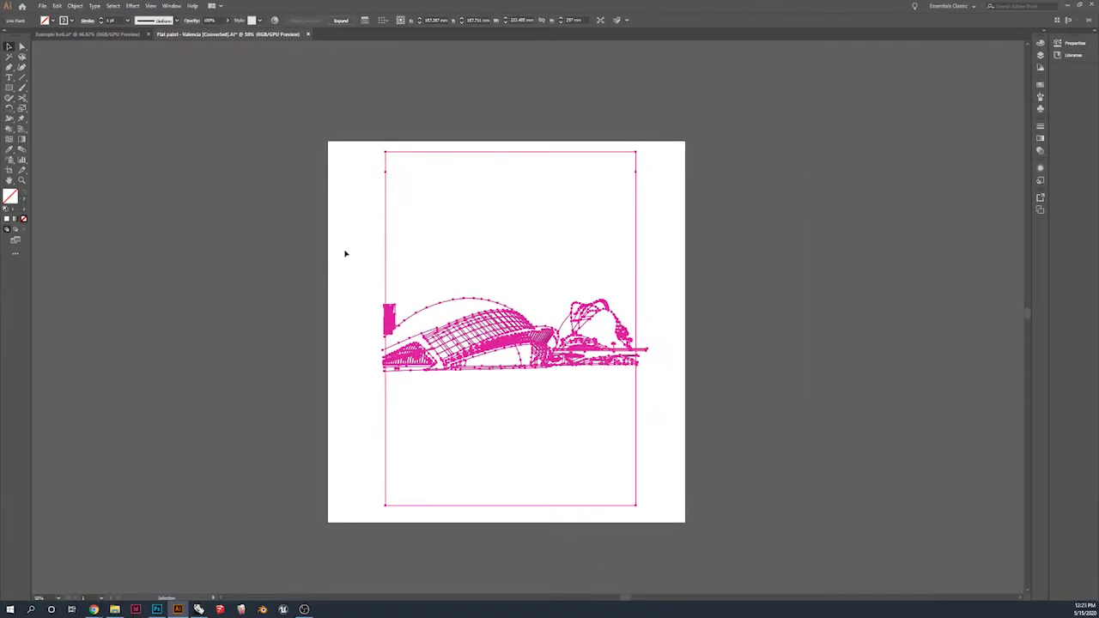
pyautogui.click(346, 253)
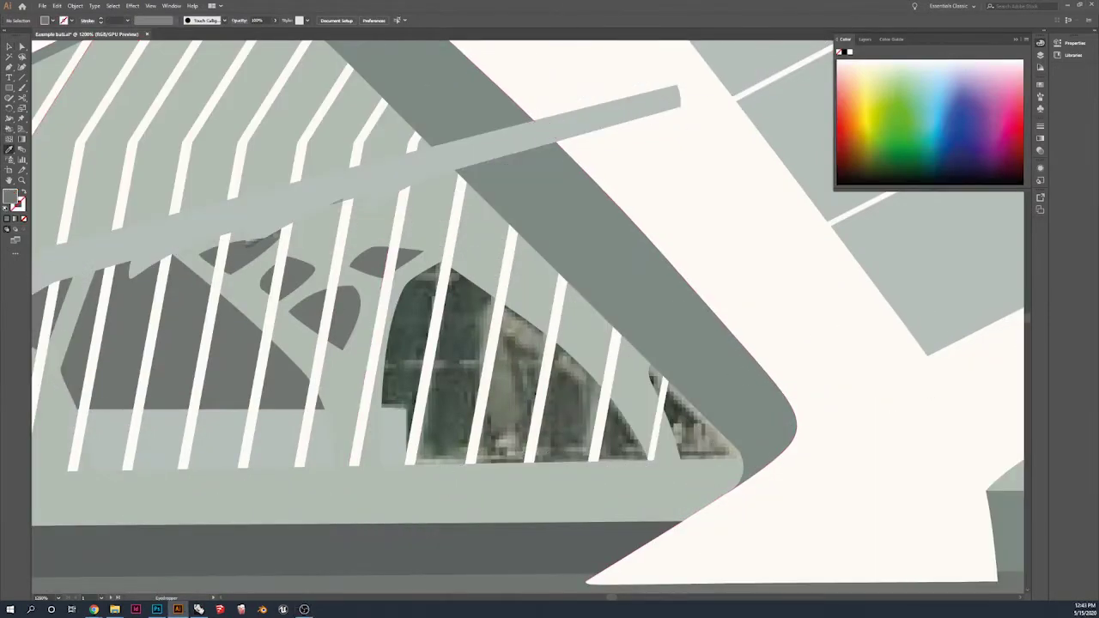
# In the example illustration, paint the unfilled openings between the white ribs of the side arch dark grey
pyautogui.moveTo(410, 311)
pyautogui.mouseDown()
pyautogui.moveTo(531, 353)
pyautogui.moveTo(617, 429)
pyautogui.mouseUp()
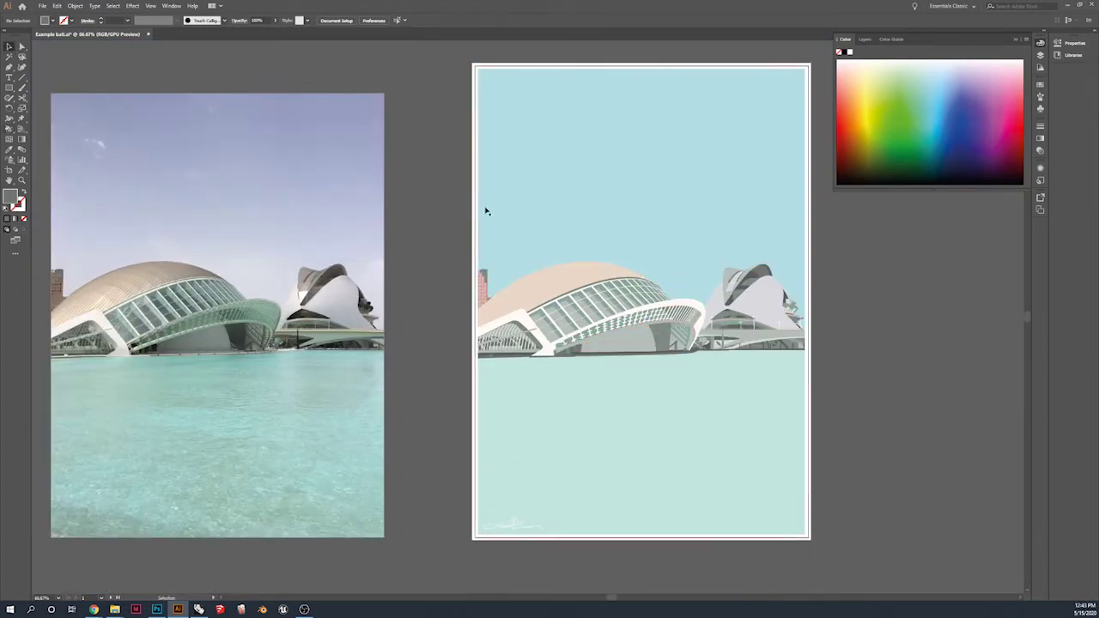
# Set the stroke weight of the painted illustration's Live Paint group to 4 pt
pyautogui.click(520, 284)
pyautogui.click(129, 21)
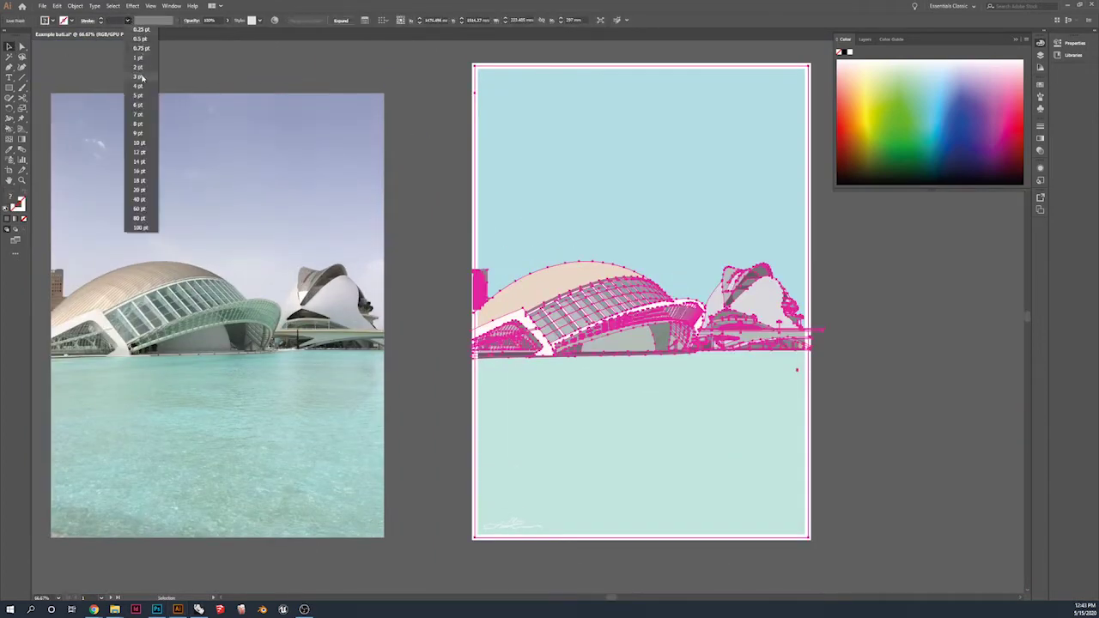
pyautogui.click(142, 87)
pyautogui.click(434, 123)
pyautogui.hscroll(3, 423, 130)
pyautogui.hscroll(1, 422, 130)
# Give the illustration's Live Paint group a bright blue outline with a 2 pt stroke weight
pyautogui.click(422, 129)
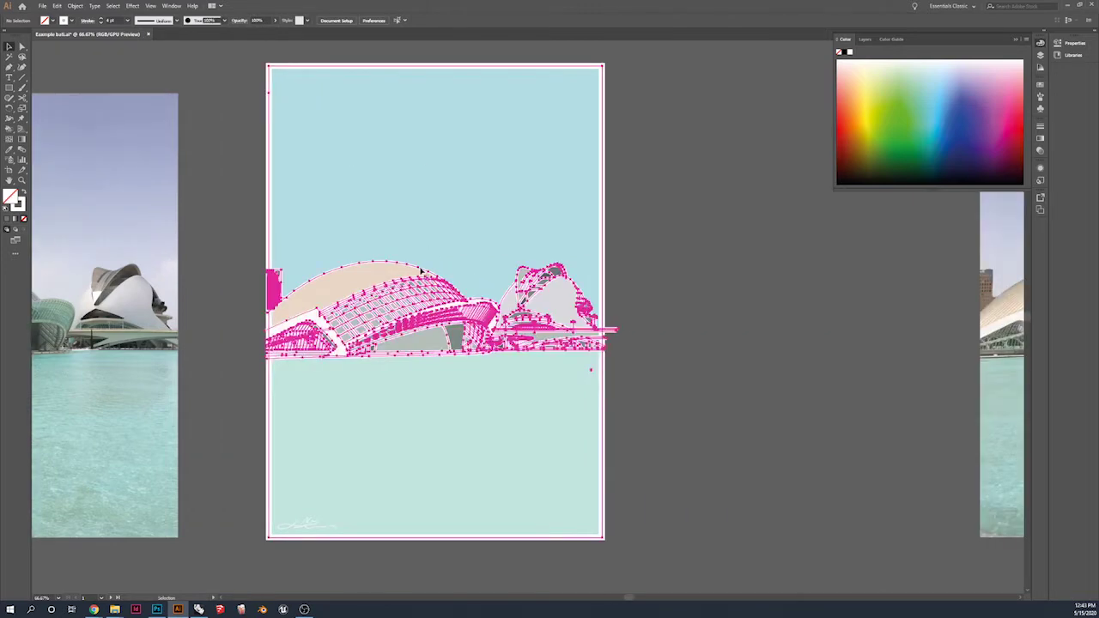
pyautogui.doubleClick(19, 204)
pyautogui.moveTo(344, 261); pyautogui.dragTo(343, 298)
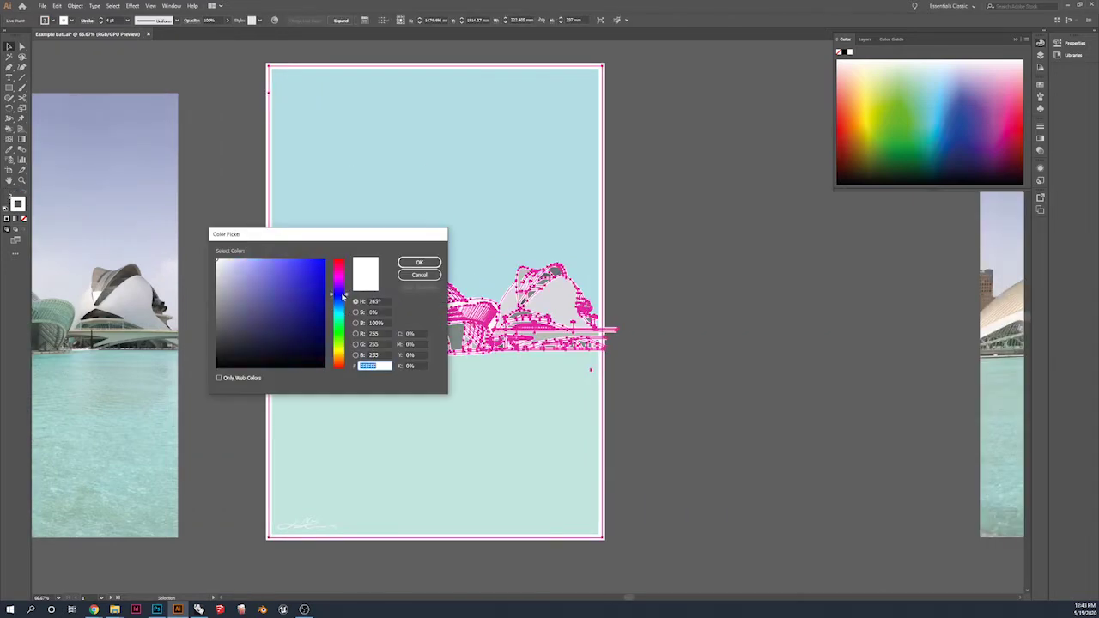
pyautogui.click(419, 265)
pyautogui.click(129, 19)
pyautogui.click(141, 59)
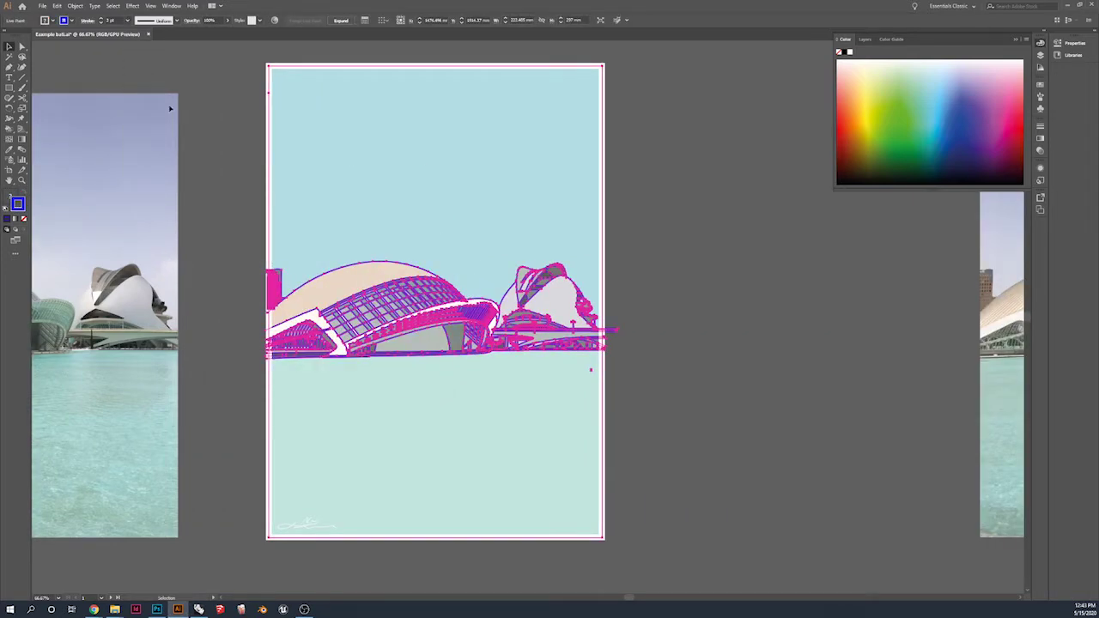
# Change the outline colour of the illustration's Live Paint group to black
pyautogui.click(202, 111)
pyautogui.hotkey('ctrl', 'a')
pyautogui.doubleClick(18, 204)
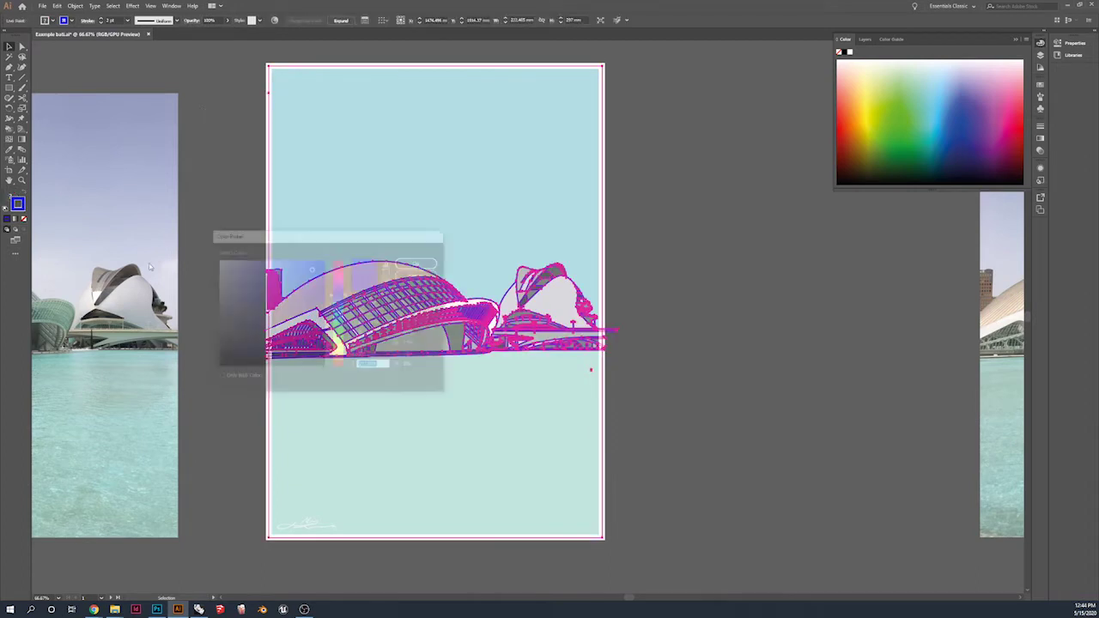
pyautogui.click(419, 264)
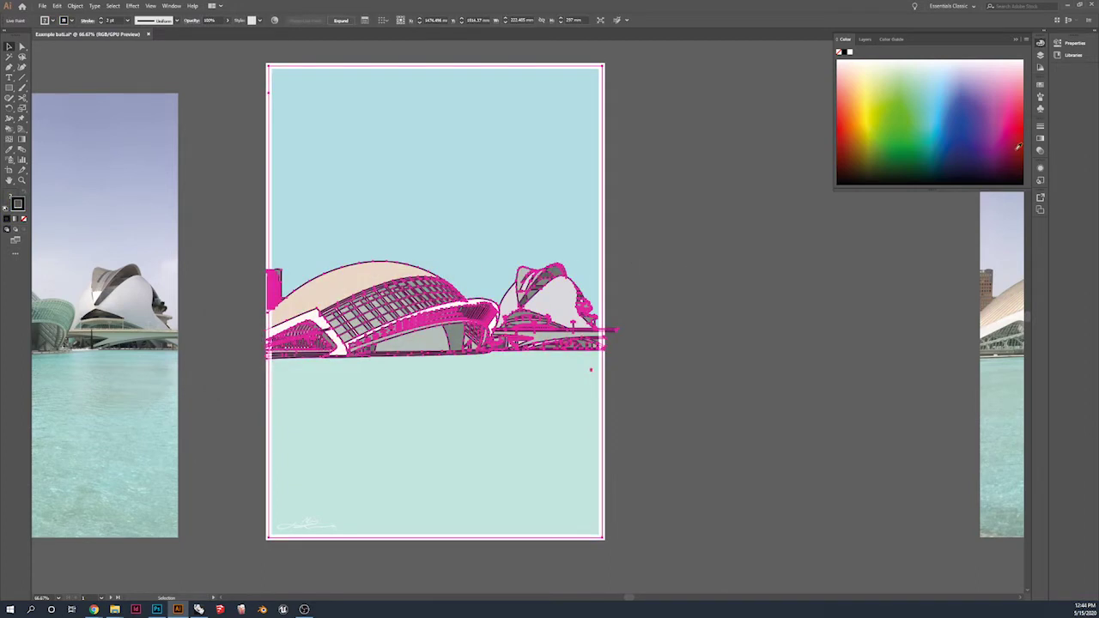
pyautogui.click(1040, 128)
pyautogui.click(937, 184)
pyautogui.click(655, 211)
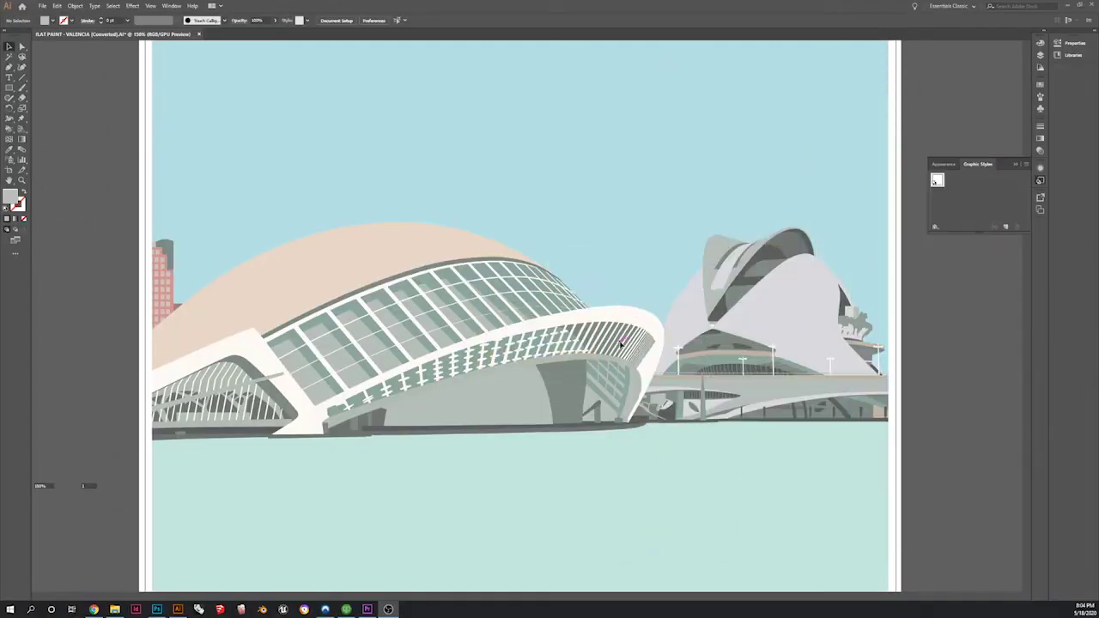
pyautogui.scroll(10, 622, 344)
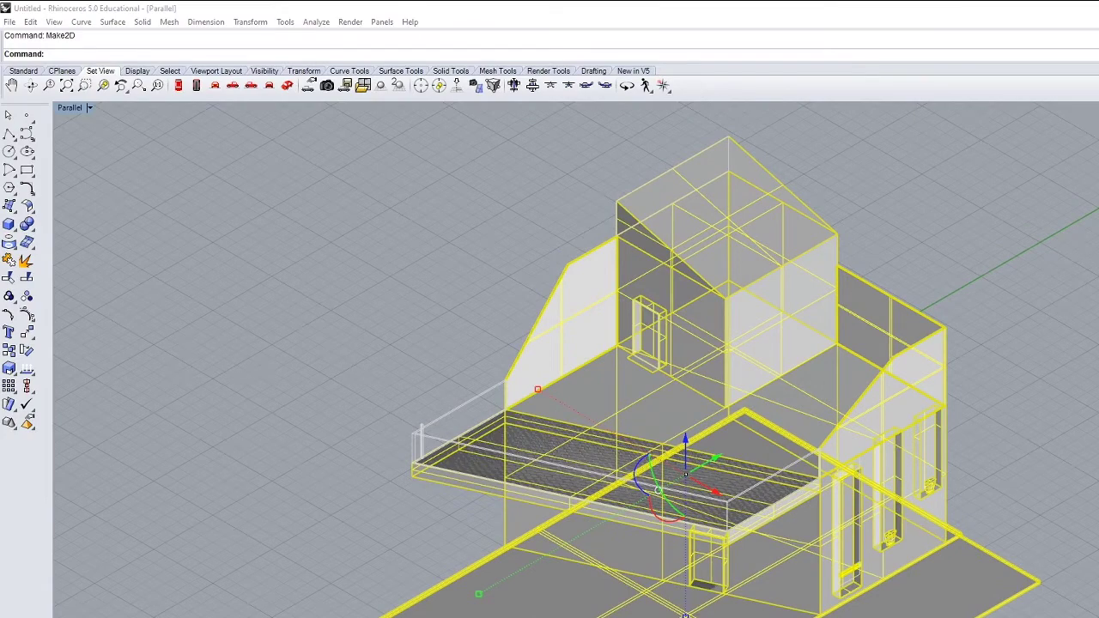
# In Rhino, generate a 2D drawing of the house from the current view, maintaining source layers, and place it beside the model in Top view
pyautogui.moveTo(302, 152)
pyautogui.mouseDown()
pyautogui.moveTo(319, 183)
pyautogui.moveTo(275, 196)
pyautogui.mouseUp()
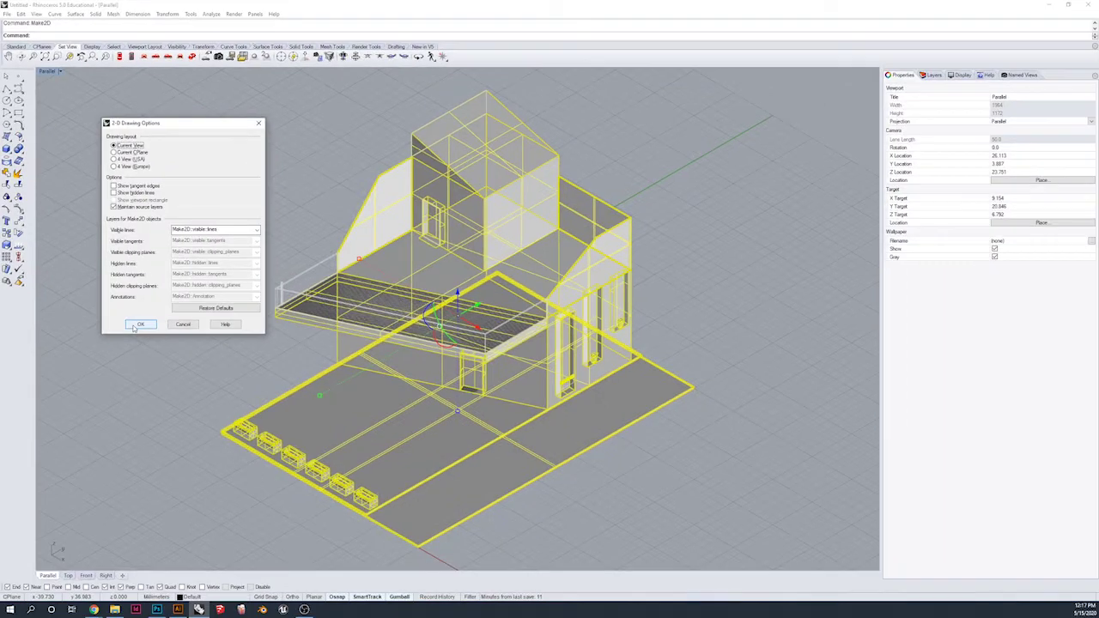
pyautogui.click(210, 488)
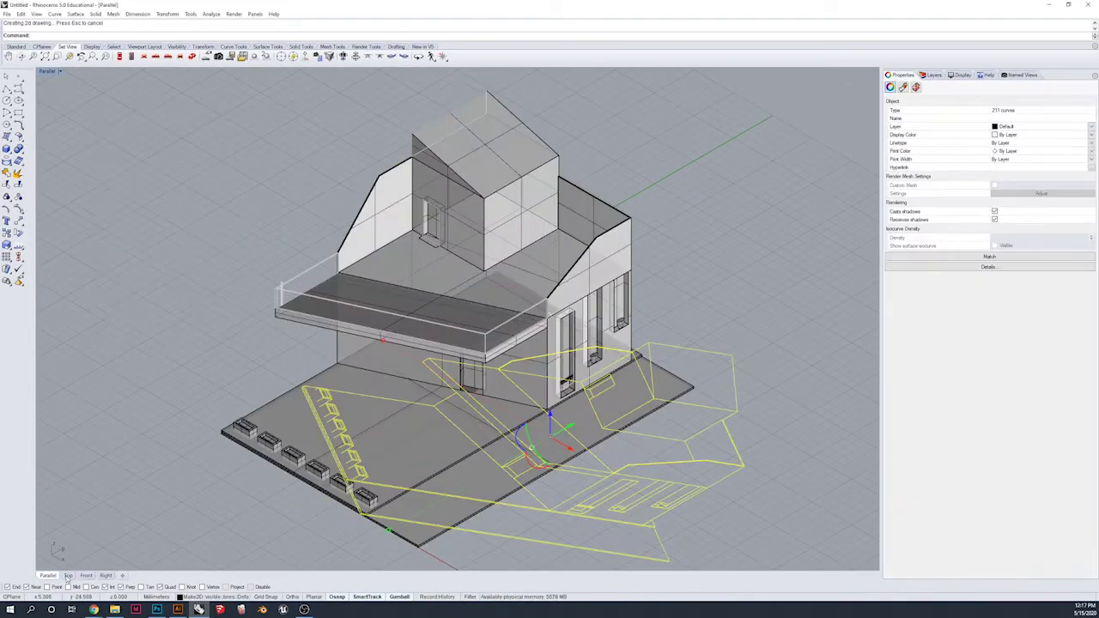
pyautogui.click(68, 576)
pyautogui.moveTo(494, 279); pyautogui.dragTo(148, 278)
pyautogui.moveTo(265, 366); pyautogui.dragTo(557, 395)
pyautogui.click(558, 395)
# Draw the missing base lines of the six planters, with a continuous line along their fronts and short lines closing their ends
pyautogui.scroll(6, 523, 347)
pyautogui.scroll(3, 507, 344)
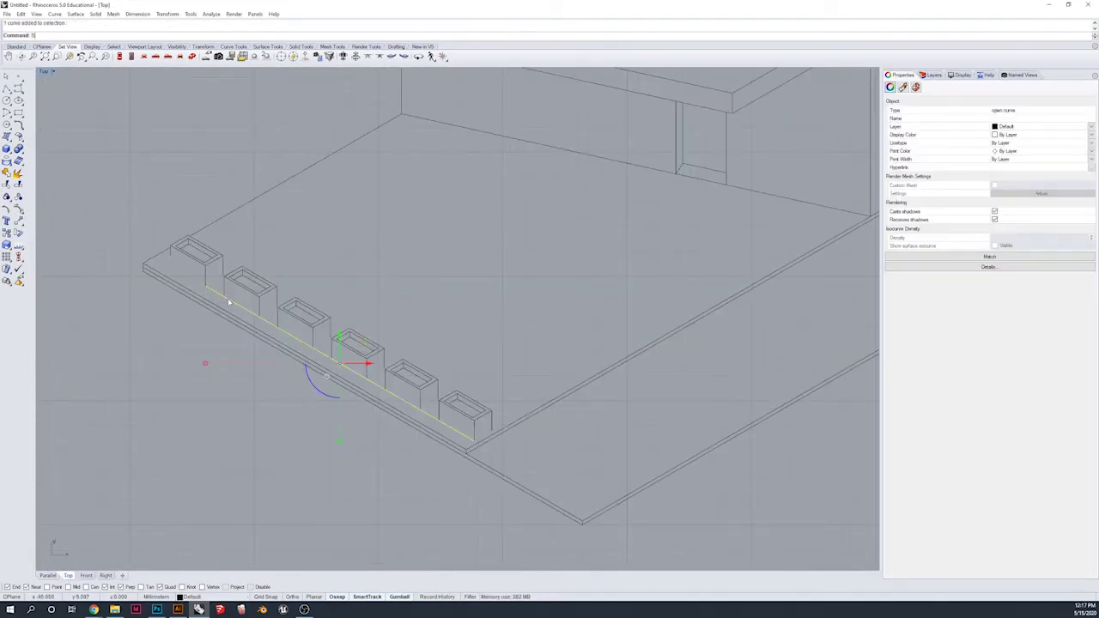
pyautogui.click(206, 286)
pyautogui.click(6, 89)
pyautogui.scroll(2, 171, 256)
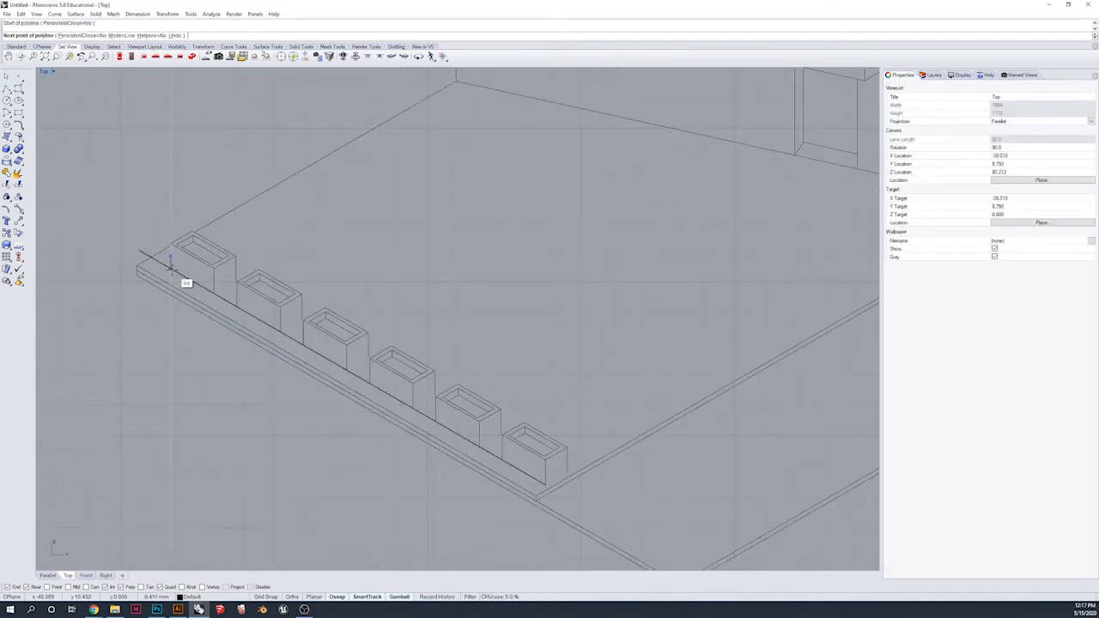
pyautogui.click(214, 292)
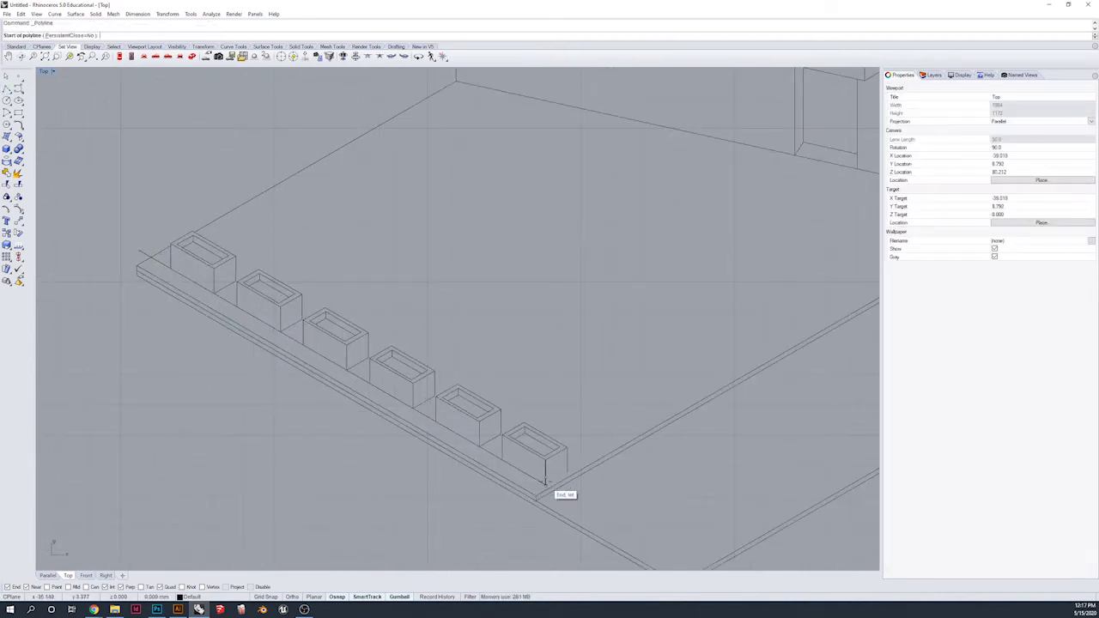
pyautogui.press('Escape')
# Split the long line along the planters' front bases at their vertical edges and delete the surplus segments between and beyond the planters
pyautogui.click(520, 469)
pyautogui.click(18, 185)
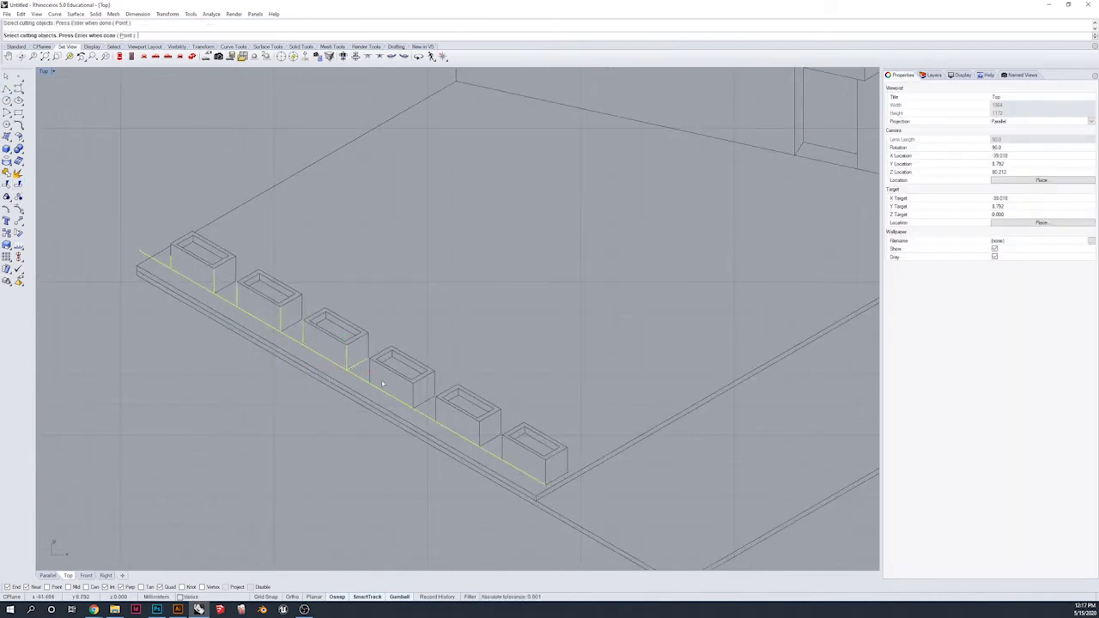
pyautogui.click(480, 437)
pyautogui.click(502, 449)
pyautogui.press('Return')
pyautogui.click(496, 456)
pyautogui.press('Delete')
pyautogui.click(166, 266)
pyautogui.press('Delete')
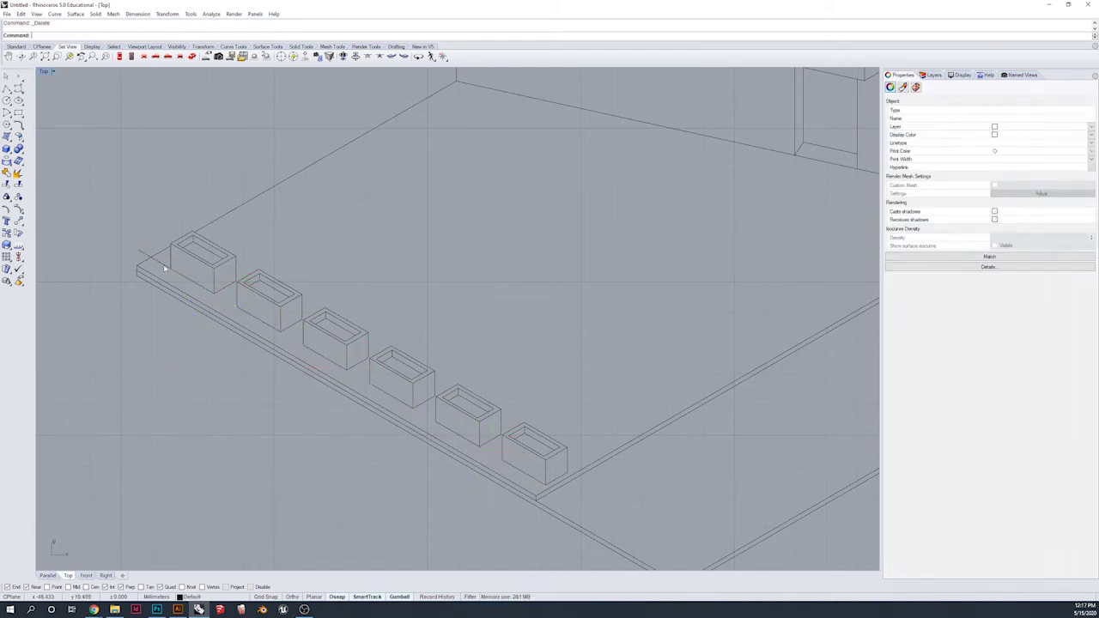
pyautogui.click(165, 289)
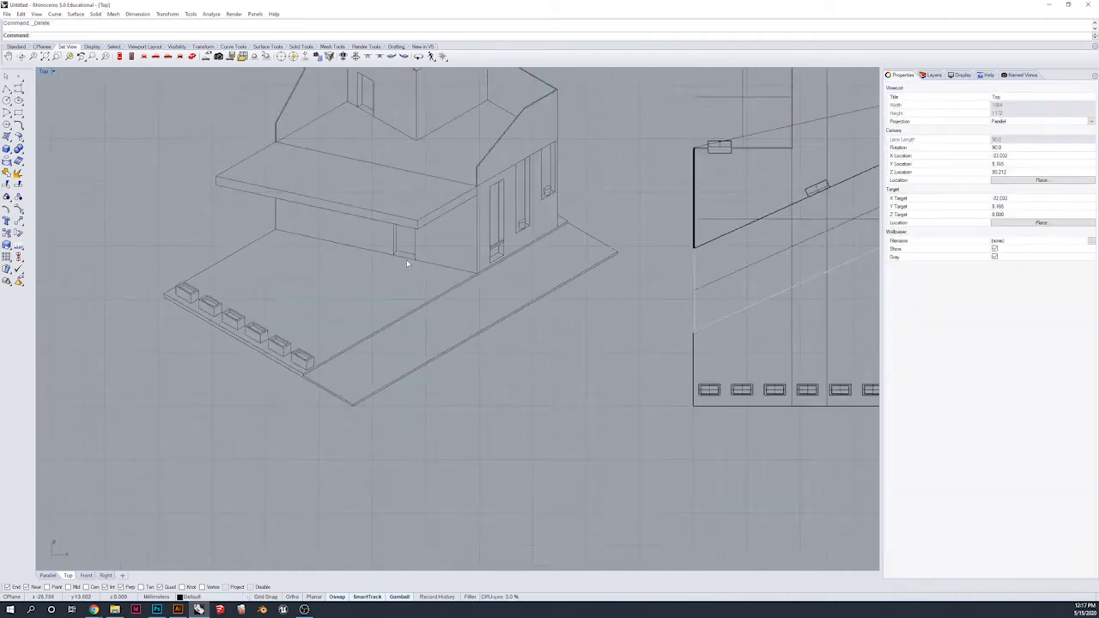
pyautogui.scroll(5, 412, 172)
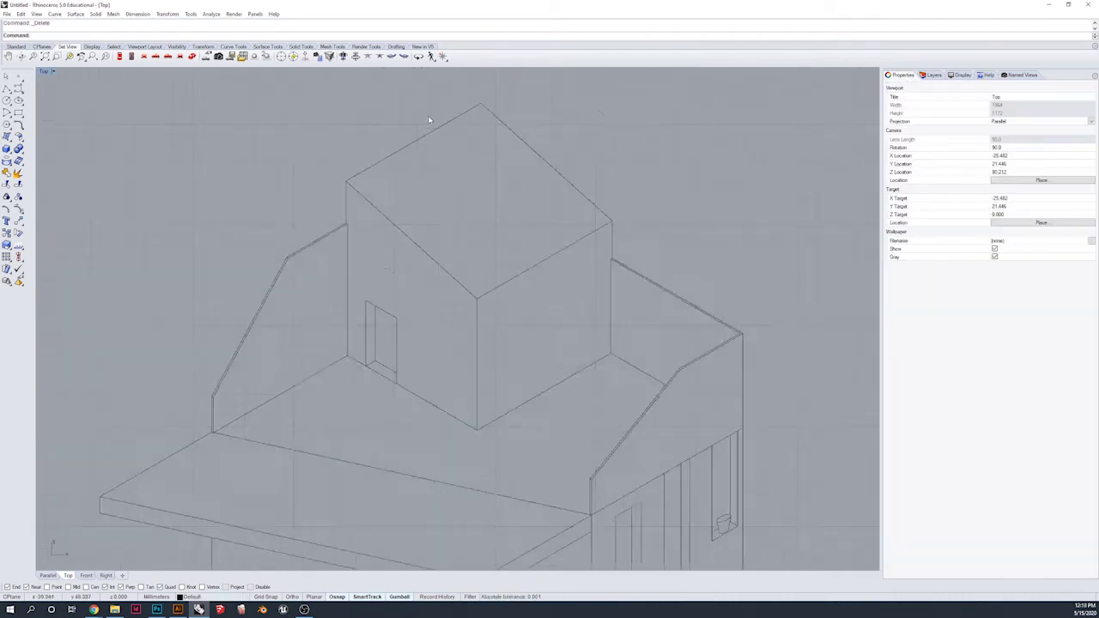
# Array the tower roof's upper-left edge linearly across the roof with 20 items to draw the tile lines
pyautogui.click(518, 96)
pyautogui.write('ArrayLinear')
pyautogui.press('Return')
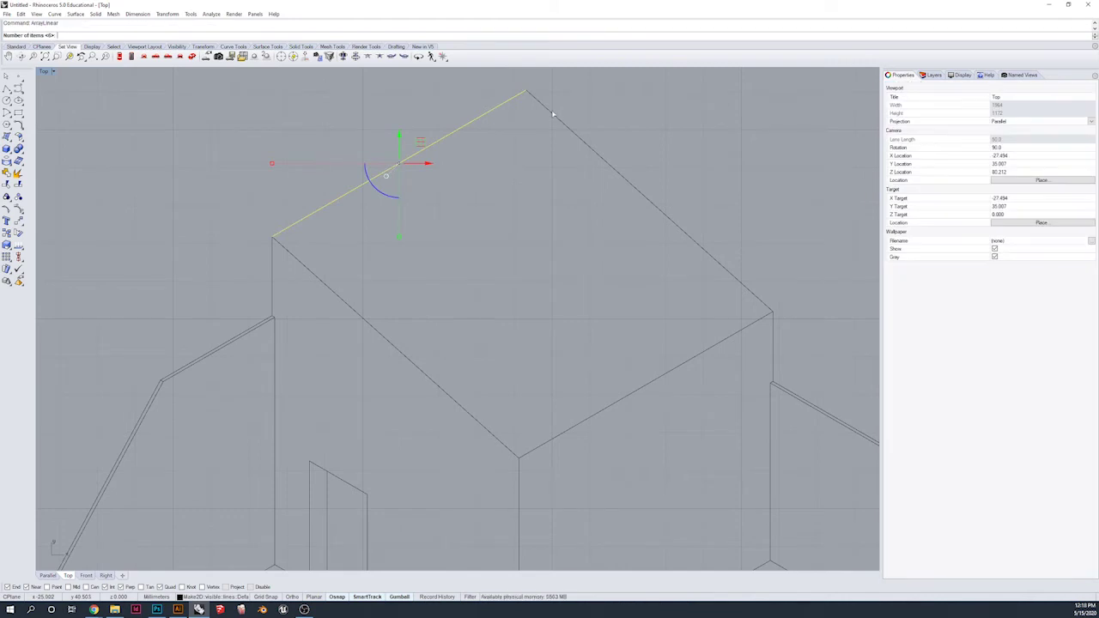
pyautogui.write('20')
pyautogui.press('Return')
pyautogui.click(527, 91)
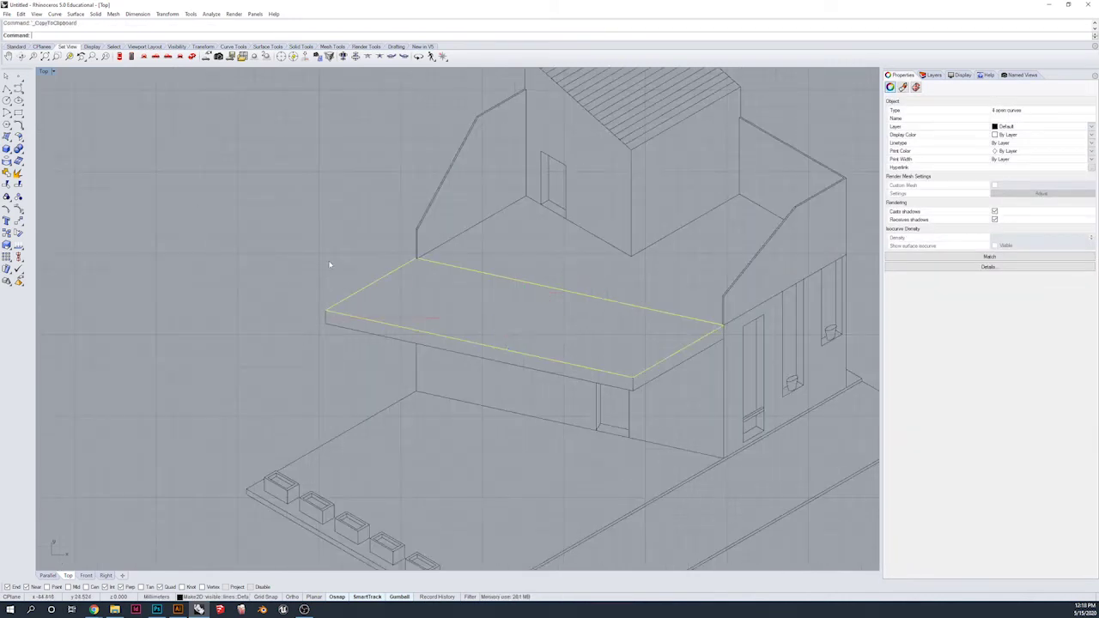
# Duplicate the terrace slab's top outline, move the copy up to the side wall's upper corner, and delete the rear diagonal line
pyautogui.hotkey('ctrl', 'v')
pyautogui.write('move')
pyautogui.scroll(8, 422, 271)
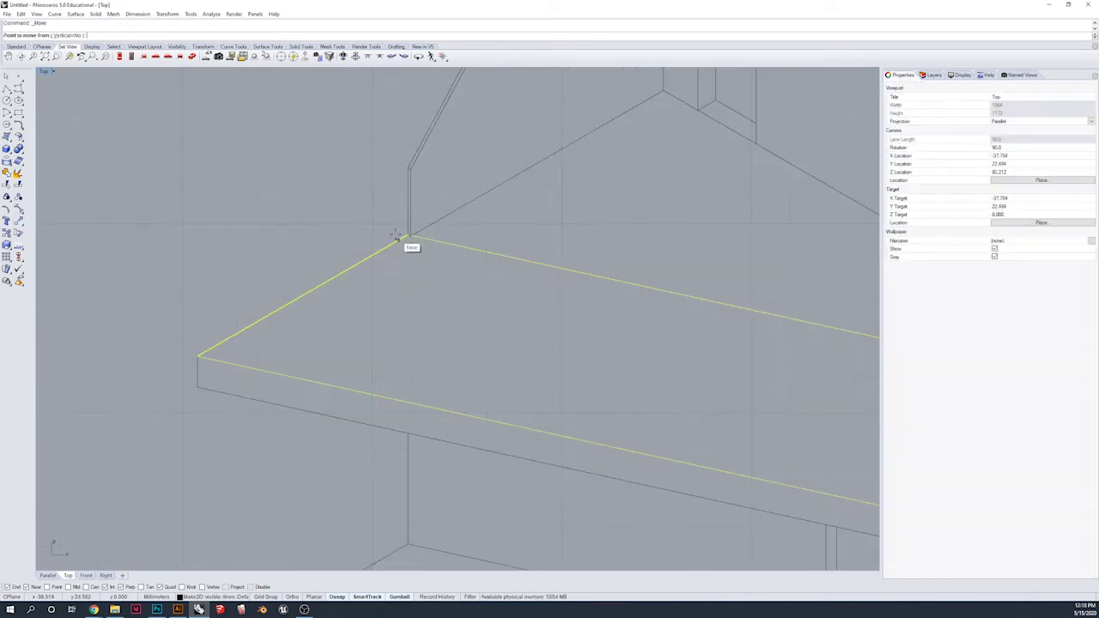
pyautogui.click(410, 238)
pyautogui.click(409, 172)
pyautogui.click(478, 249)
pyautogui.press('Delete')
# Draw vertical polylines joining the slab's top edge to the raised railing outline at its left and front corners
pyautogui.scroll(-6, 520, 212)
pyautogui.click(7, 88)
pyautogui.scroll(6, 320, 276)
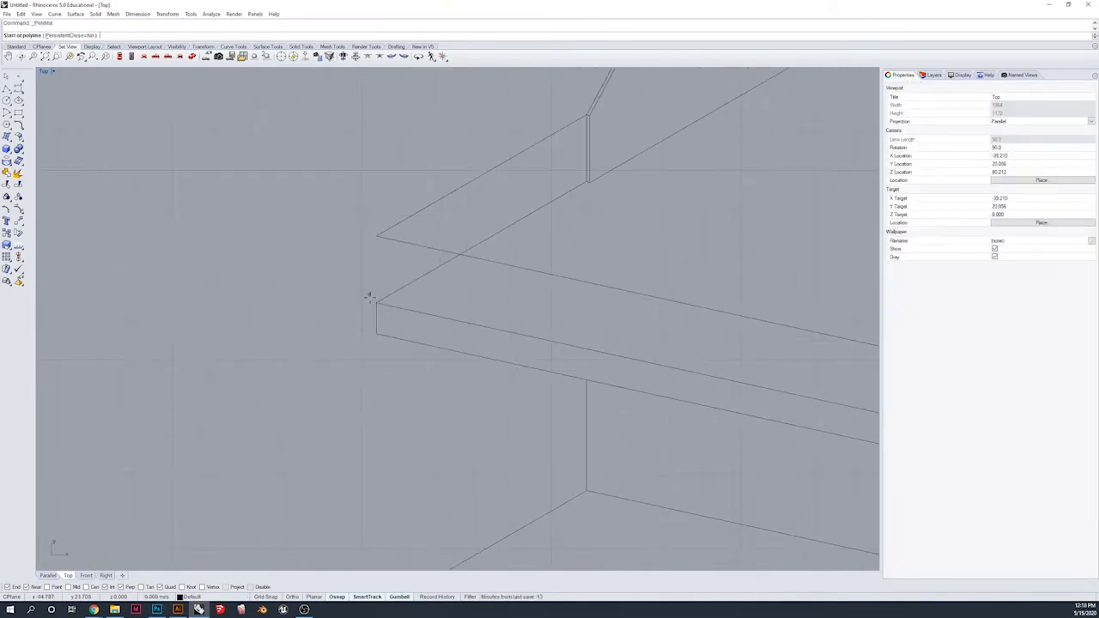
pyautogui.click(374, 301)
pyautogui.click(377, 237)
pyautogui.scroll(-8, 377, 238)
pyautogui.click(683, 334)
pyautogui.click(684, 305)
pyautogui.scroll(-12, 383, 286)
pyautogui.scroll(5, 388, 292)
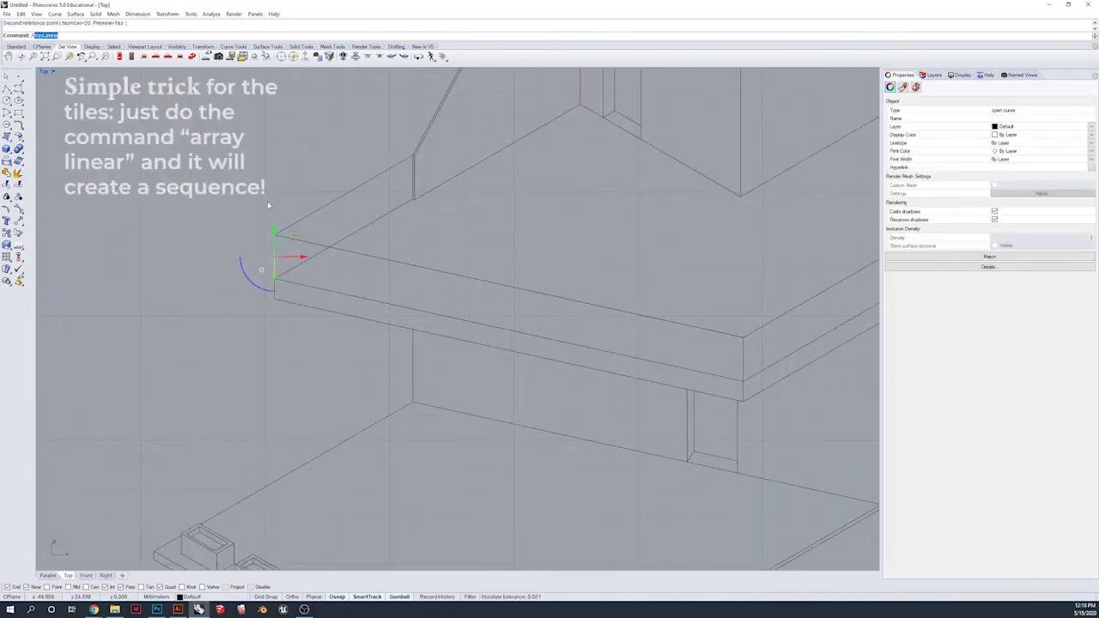
# Array the left corner's vertical railing line linearly along the terrace's front edge with 50 items
pyautogui.press('Return')
pyautogui.write('50')
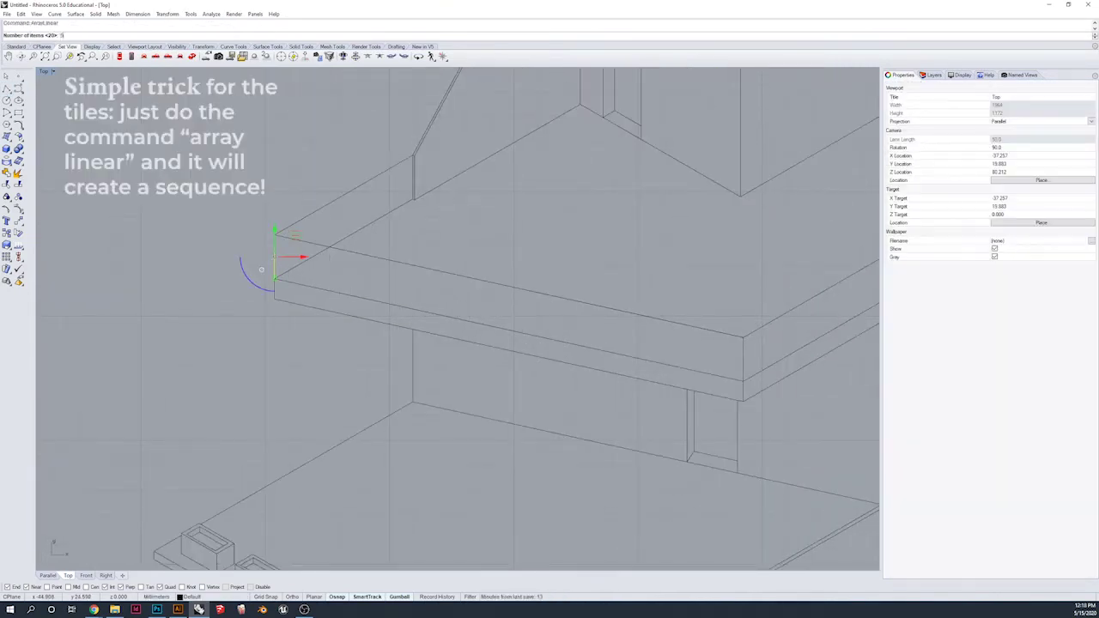
pyautogui.press('Return')
pyautogui.click(275, 235)
pyautogui.click(284, 237)
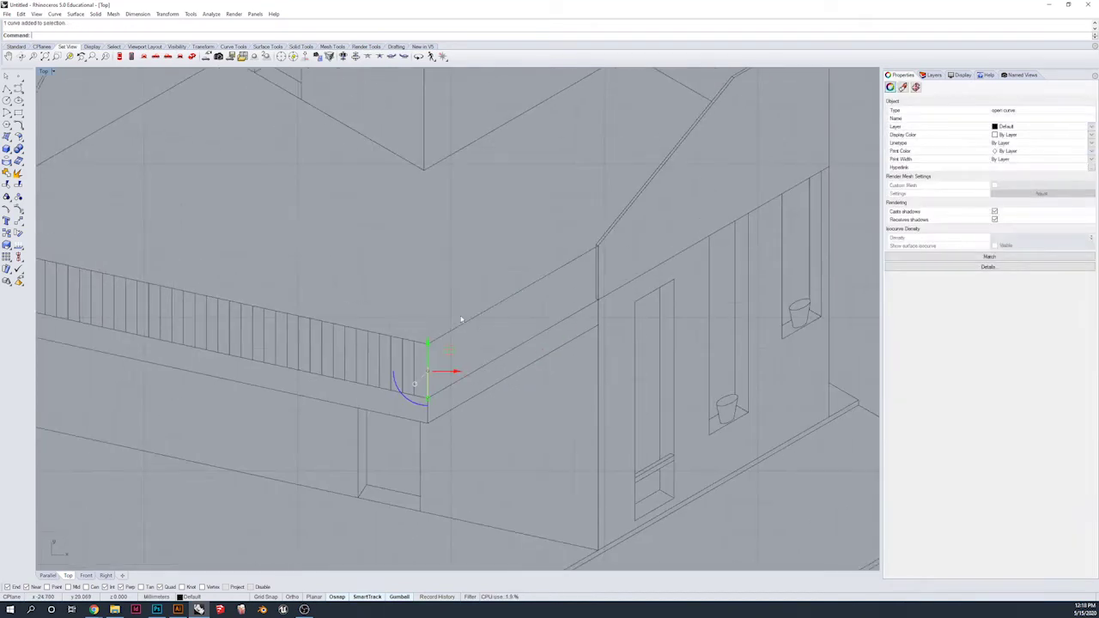
# Array the corner railing lines linearly along the terrace's right and left sides with 25 items each
pyautogui.write('5')
pyautogui.press('Return')
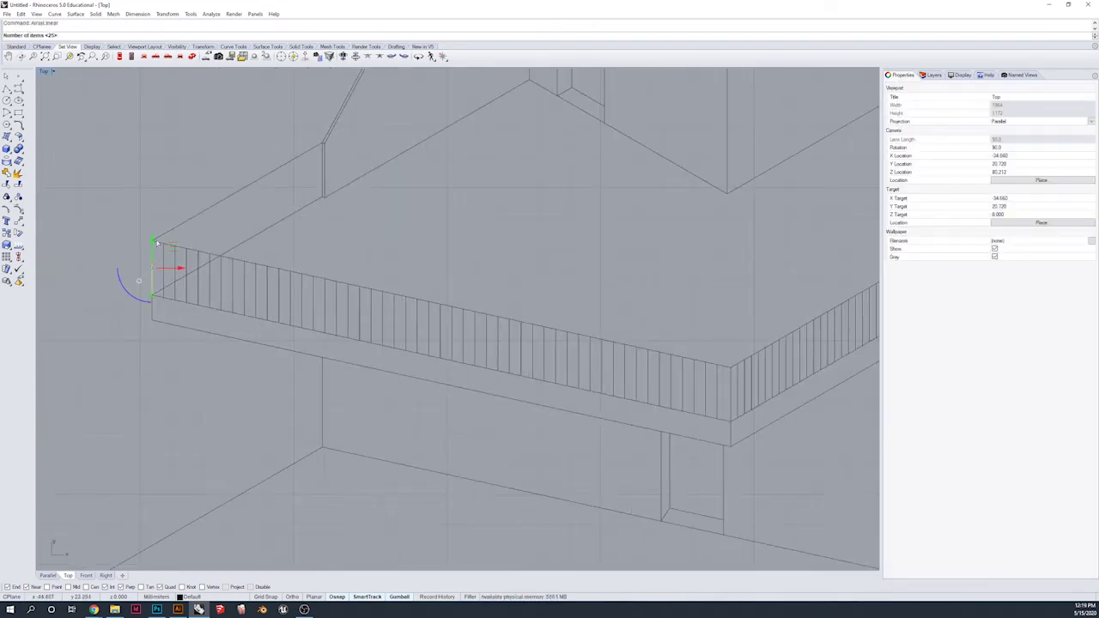
pyautogui.press('Return')
pyautogui.click(156, 243)
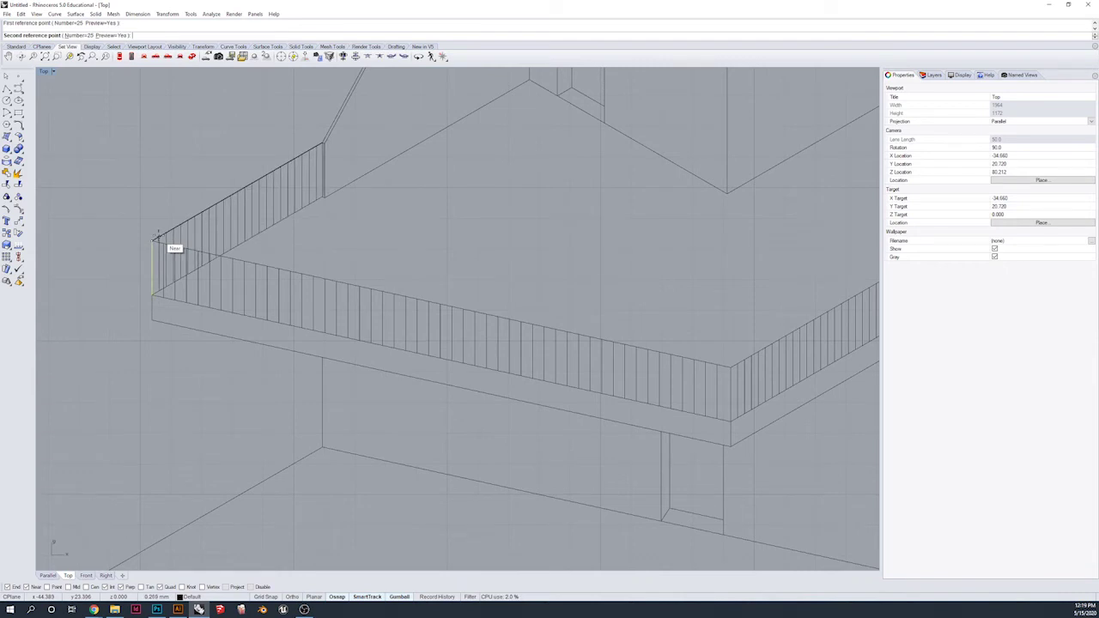
pyautogui.click(167, 240)
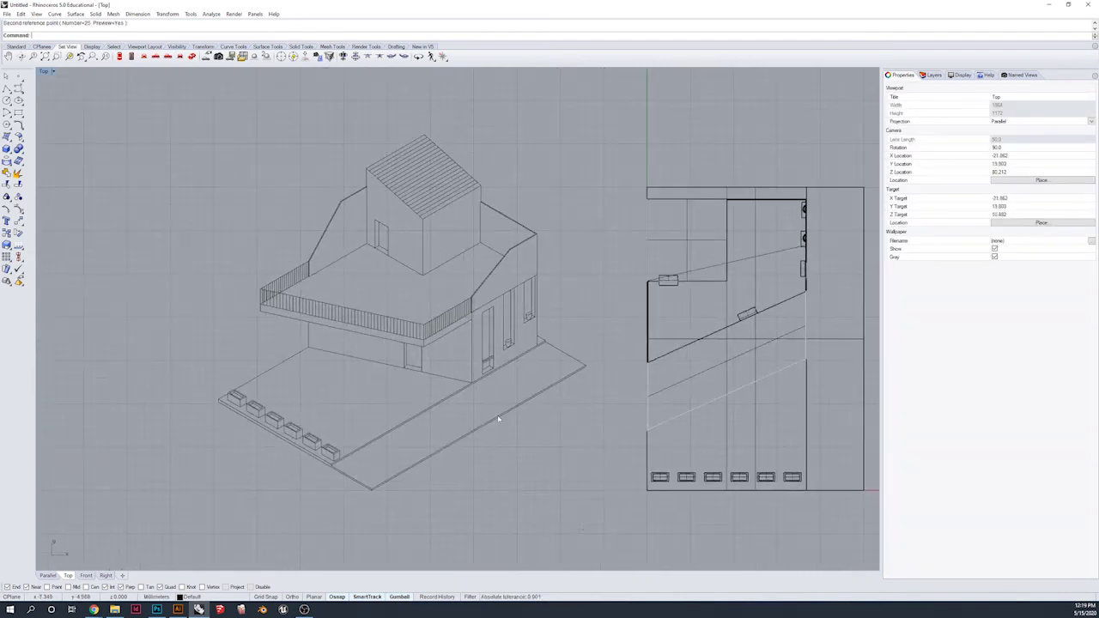
# Select the whole 2D house drawing and export the selected curves to an Illustrator file
pyautogui.moveTo(497, 415); pyautogui.dragTo(164, 112)
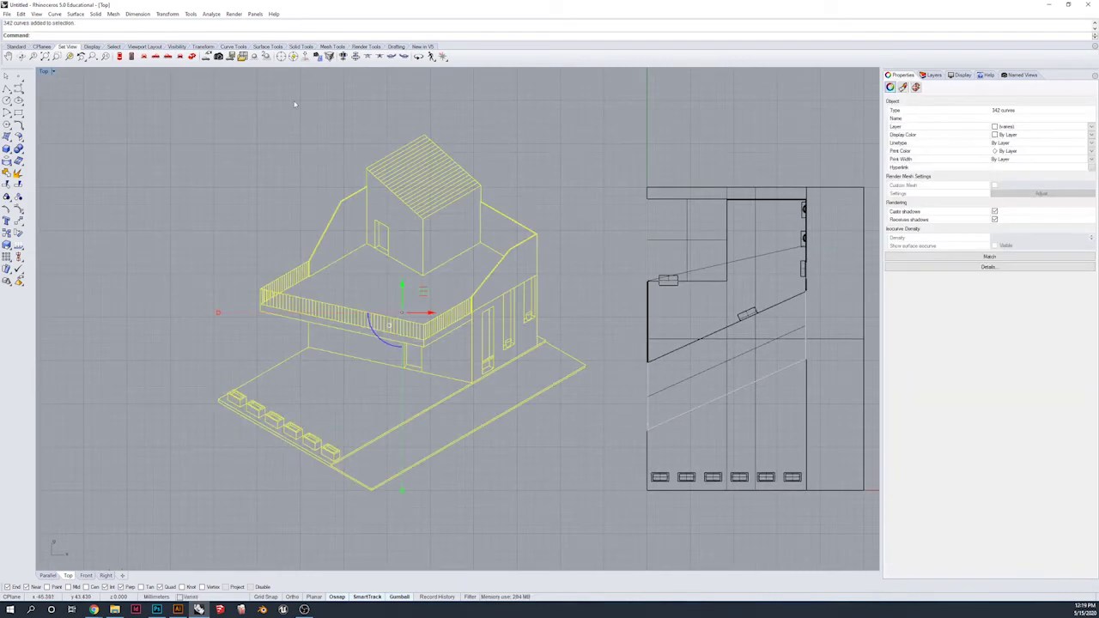
pyautogui.click(8, 14)
pyautogui.click(35, 127)
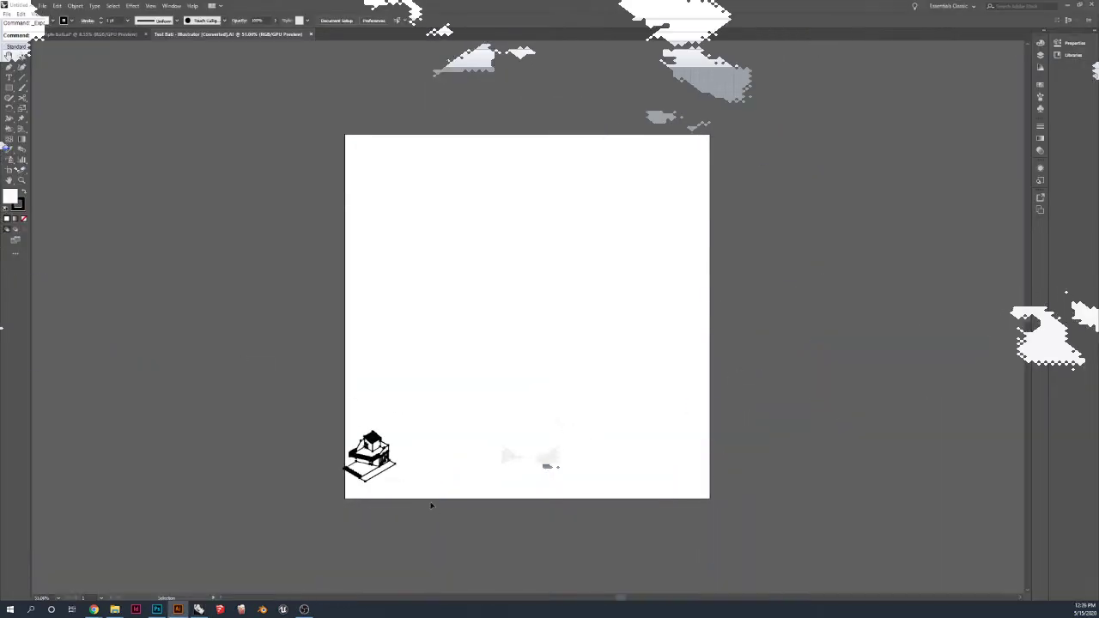
# In Illustrator, scale up the imported house linework uniformly and centre it over the artboard
pyautogui.rightClick(397, 270)
pyautogui.moveTo(447, 385)
pyautogui.click(515, 427)
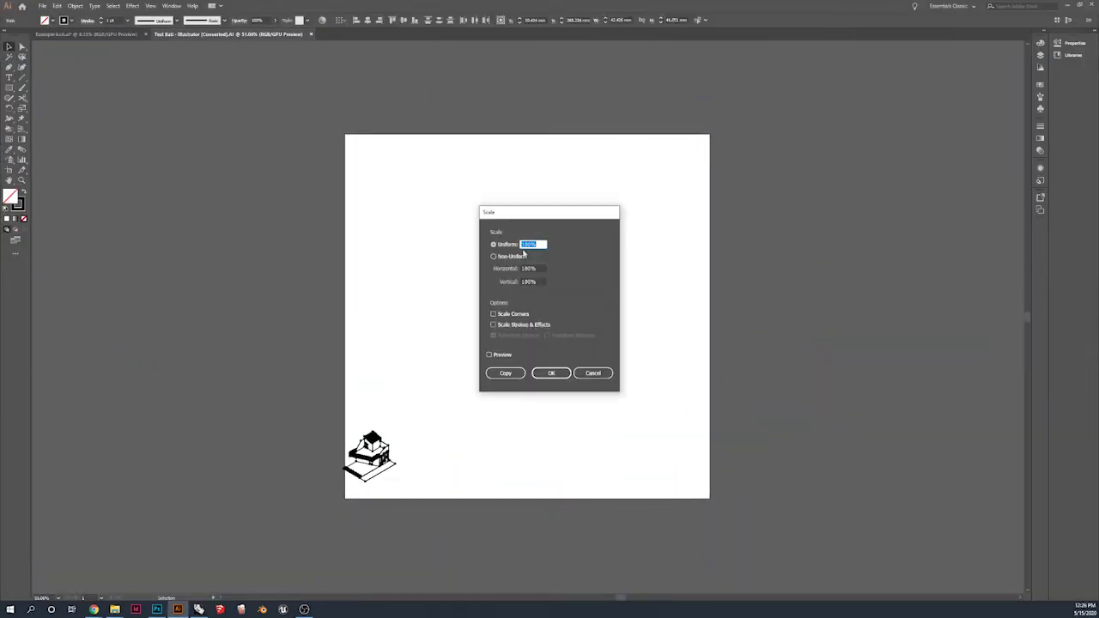
pyautogui.click(542, 371)
pyautogui.moveTo(522, 374); pyautogui.dragTo(665, 237)
pyautogui.click(240, 195)
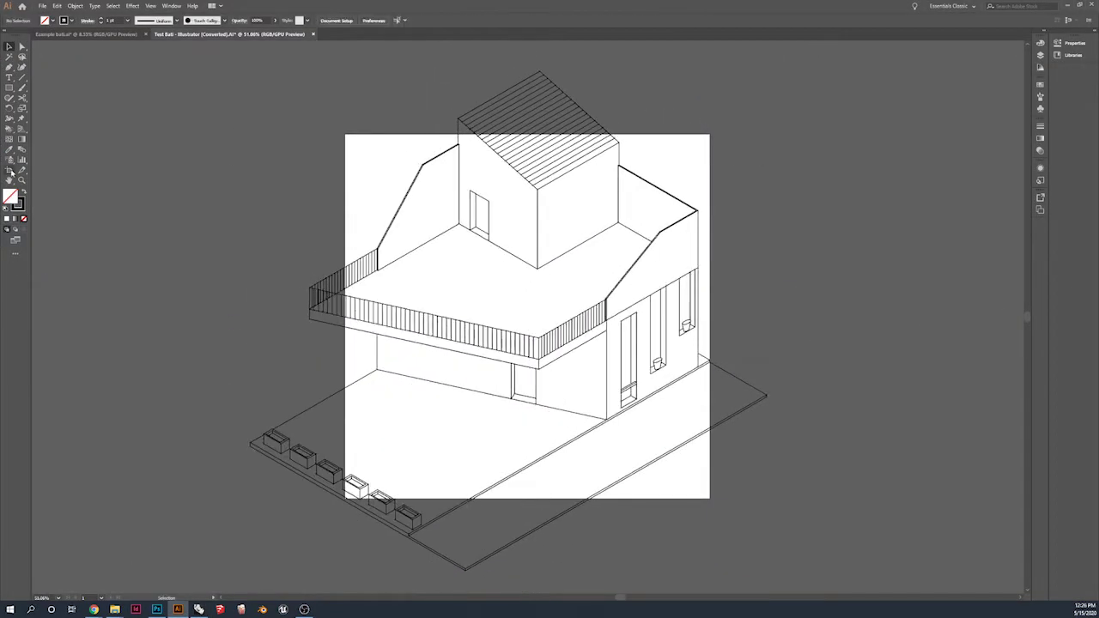
# Enlarge the artboard on all sides so that it encloses the entire house drawing with a margin
pyautogui.click(9, 170)
pyautogui.moveTo(345, 134); pyautogui.dragTo(230, 57)
pyautogui.moveTo(711, 279); pyautogui.dragTo(782, 279)
pyautogui.moveTo(507, 501); pyautogui.dragTo(509, 585)
pyautogui.click(9, 46)
pyautogui.scroll(-2, 235, 250)
pyautogui.scroll(-2, 236, 250)
pyautogui.scroll(2, 236, 250)
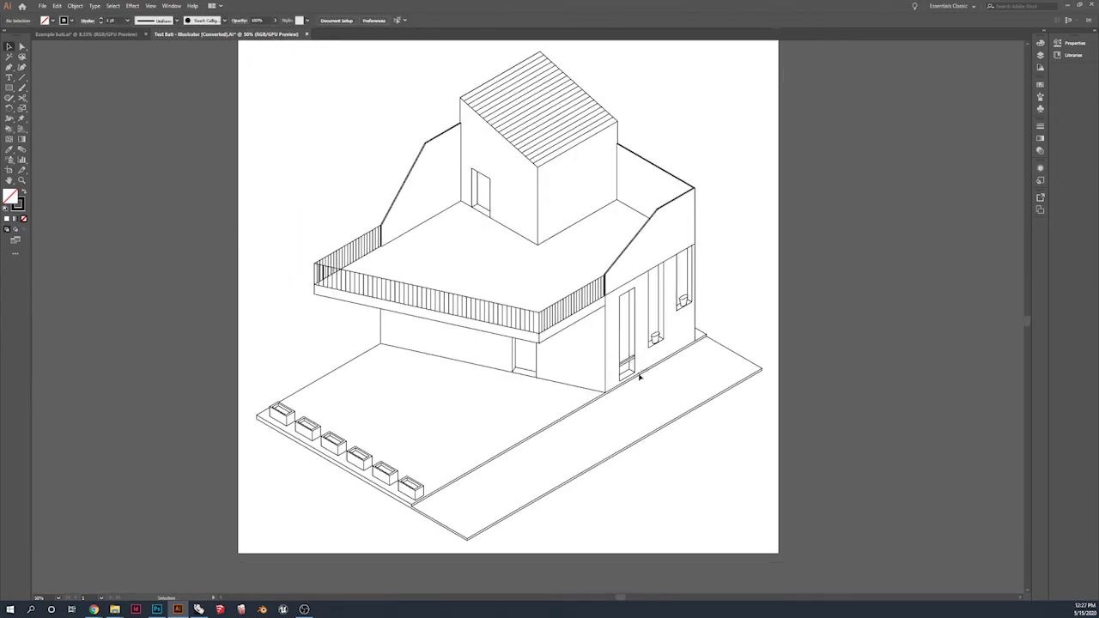
# Create a layer named Detail and draw a horizontal line across the artboard, bending it upward into a horizon arc
pyautogui.click(1040, 55)
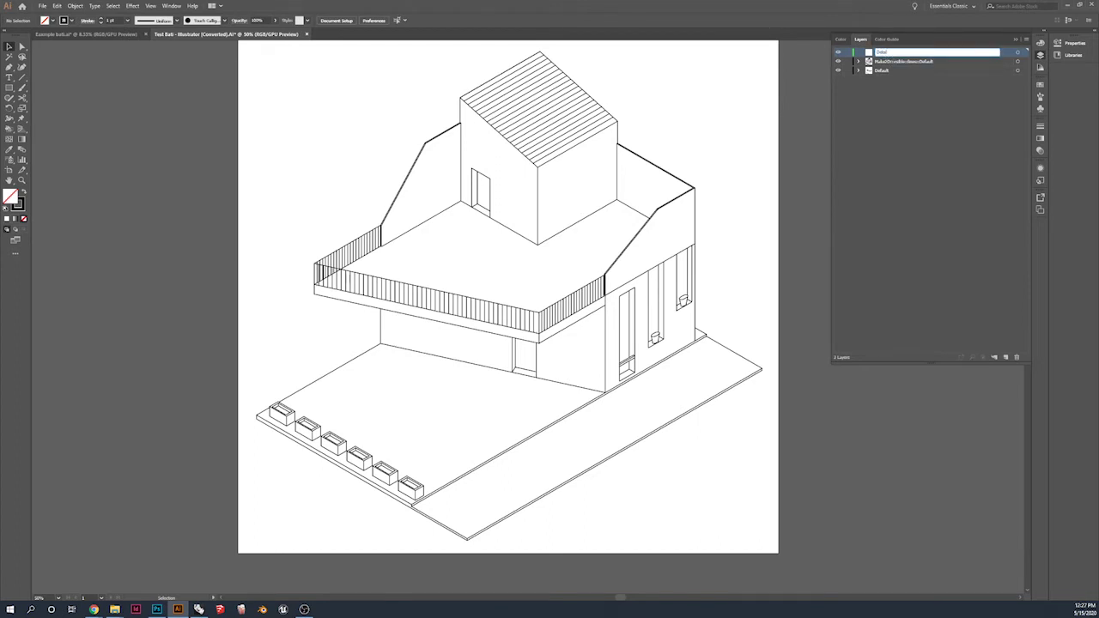
pyautogui.press('Return')
pyautogui.scroll(1, 614, 179)
pyautogui.moveTo(791, 237); pyautogui.dragTo(802, 234)
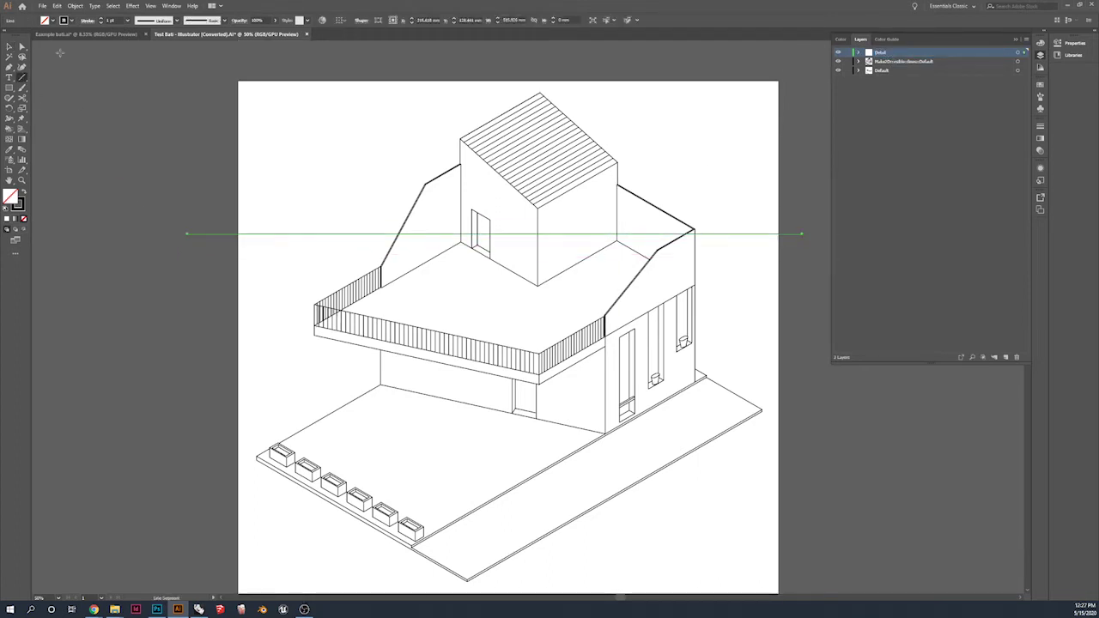
pyautogui.click(21, 67)
pyautogui.moveTo(402, 233); pyautogui.dragTo(544, 159)
pyautogui.click(10, 48)
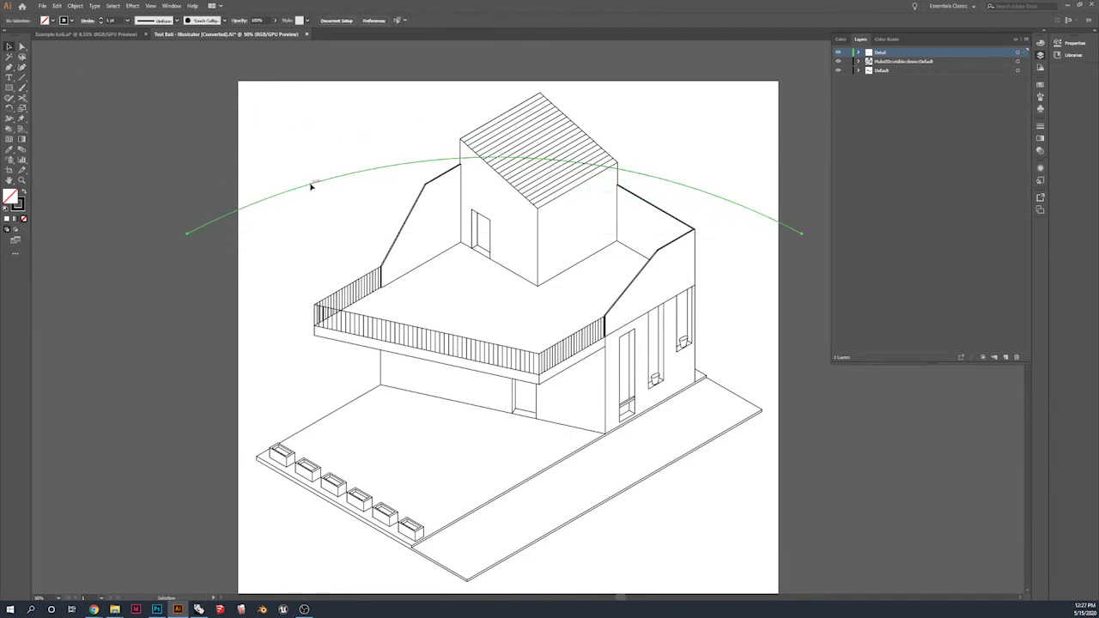
# Isolate the horizon arc and cut it with the Scissors tool where it meets the tower's left edge
pyautogui.hotkey('ctrl', '+')
pyautogui.hotkey('ctrl', '+')
pyautogui.hotkey('ctrl', '+')
pyautogui.hotkey('ctrl', '+')
pyautogui.hotkey('ctrl', '+')
pyautogui.doubleClick(263, 99)
pyautogui.click(24, 99)
pyautogui.click(319, 92)
pyautogui.hotkey('ctrl', '-')
pyautogui.hotkey('ctrl', '-')
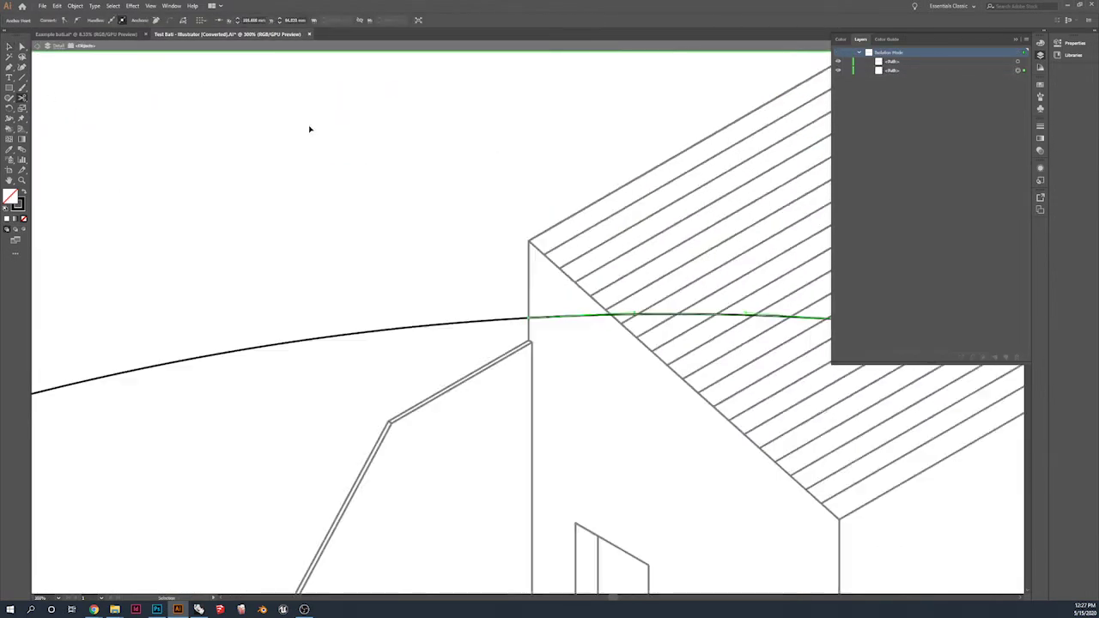
# Cut the horizon arc at the tower's right edge and remove the segment crossing the tower
pyautogui.hscroll(9, 533, 257)
pyautogui.click(629, 348)
pyautogui.hotkey('ctrl', 'shift', 'a')
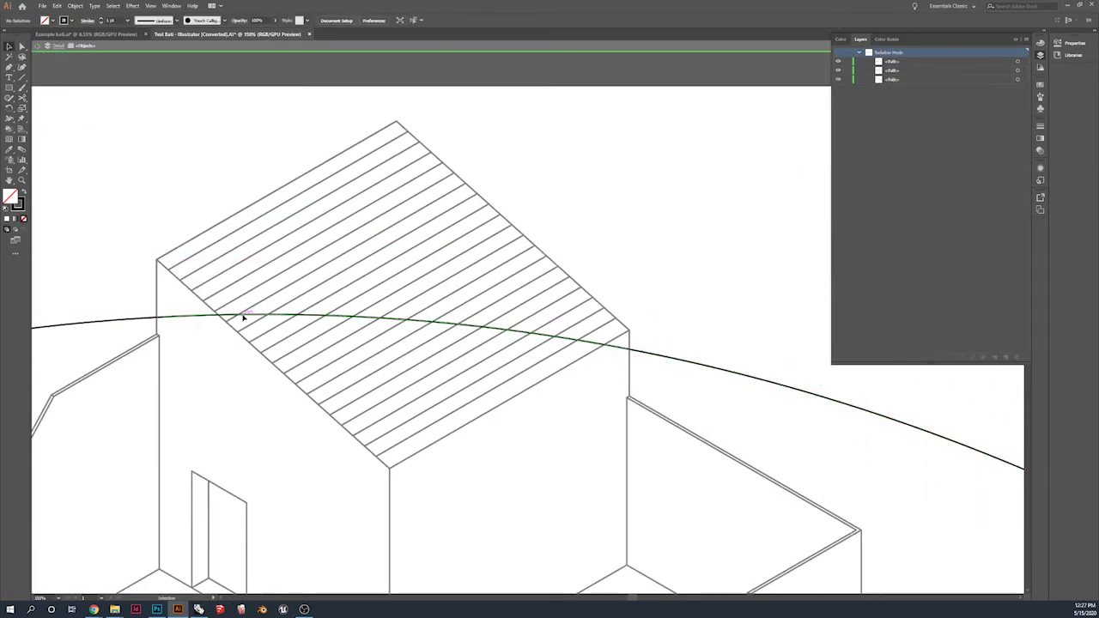
pyautogui.press('Escape')
pyautogui.hotkey('ctrl', '-')
pyautogui.hotkey('ctrl', '-')
pyautogui.hotkey('ctrl', '-')
pyautogui.hotkey('ctrl', '-')
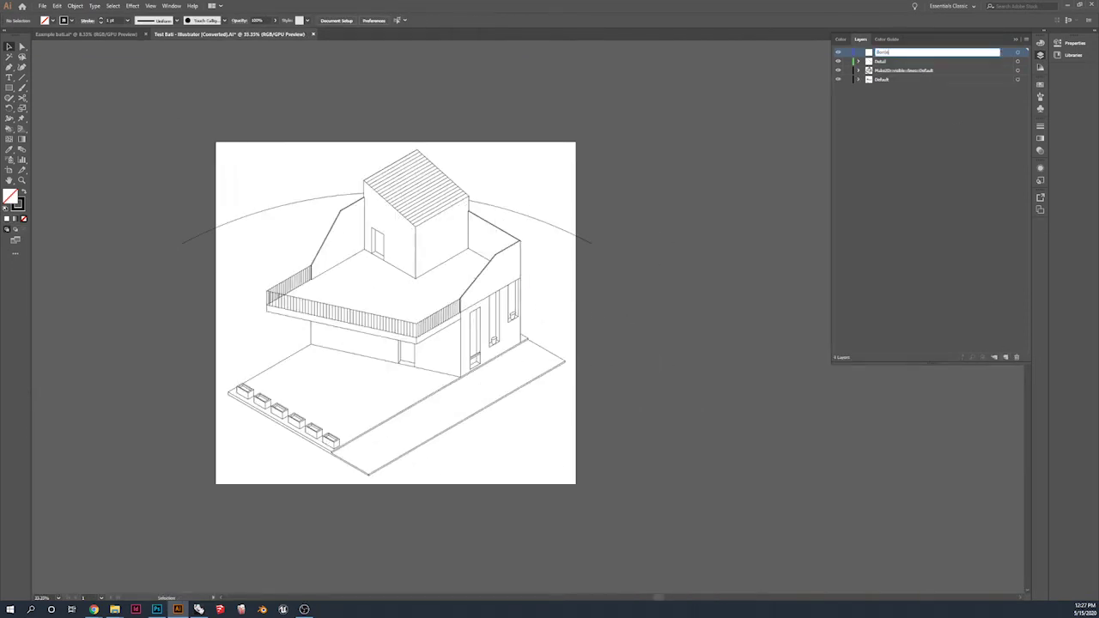
# Draw a rectangle along the artboard edges on a new Border layer and make all the artwork a Live Paint group
pyautogui.moveTo(216, 141); pyautogui.dragTo(576, 484)
pyautogui.hotkey('ctrl', 'a')
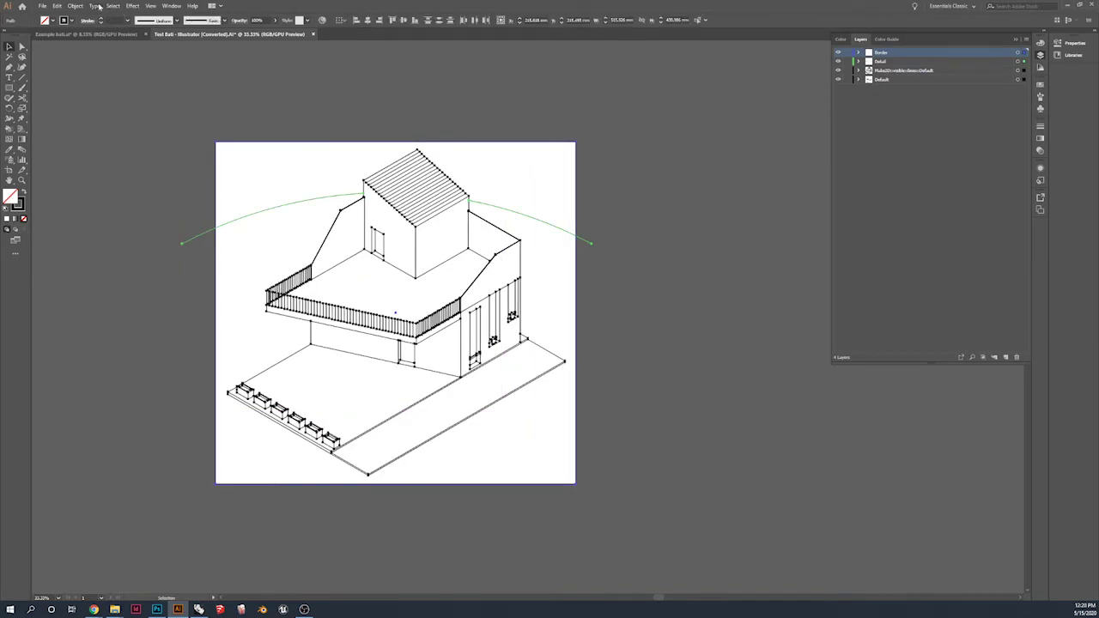
pyautogui.click(57, 6)
pyautogui.moveTo(112, 8)
pyautogui.moveTo(232, 389)
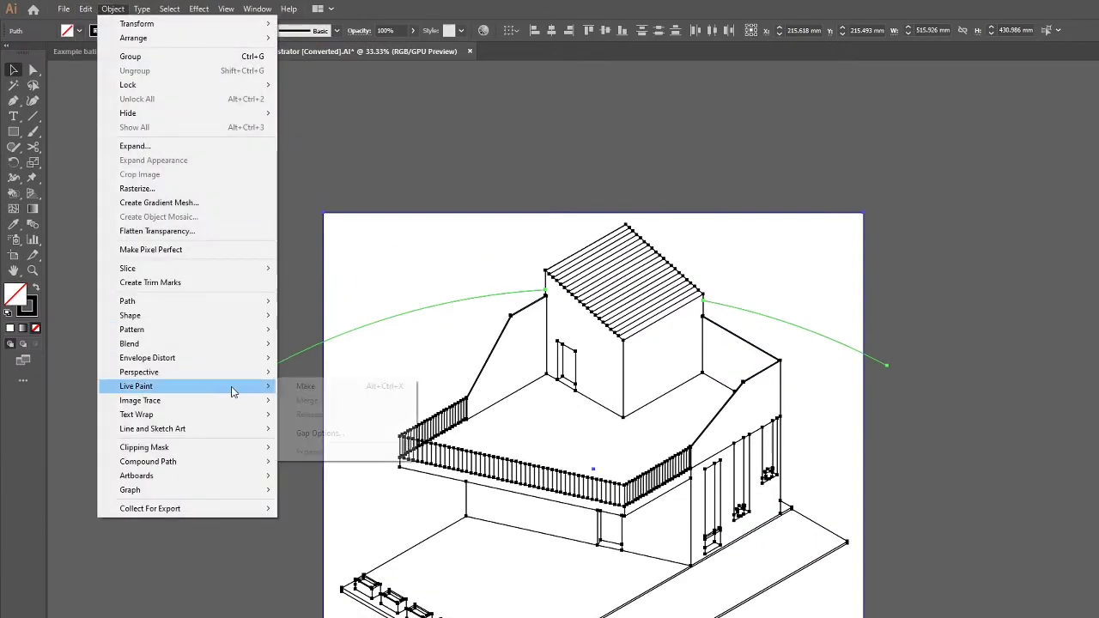
pyautogui.click(306, 388)
pyautogui.click(236, 281)
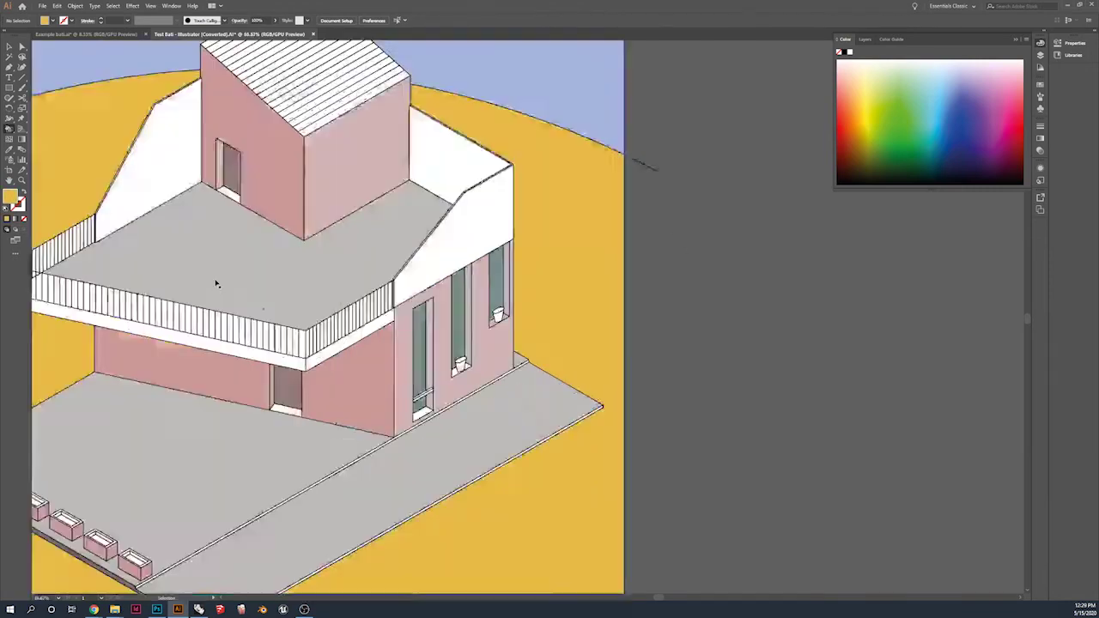
# Fill the parapet walls, terrace slab edge and roof strips with shades of pink using the Live Paint Bucket
pyautogui.scroll(2, 166, 262)
pyautogui.scroll(-2, 166, 262)
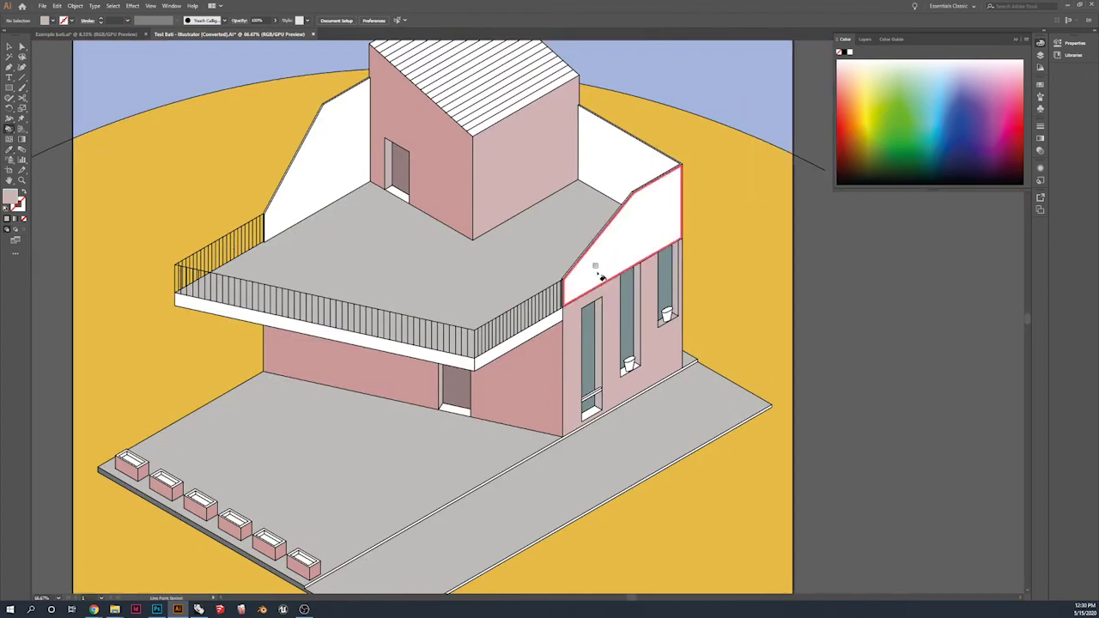
pyautogui.click(368, 209)
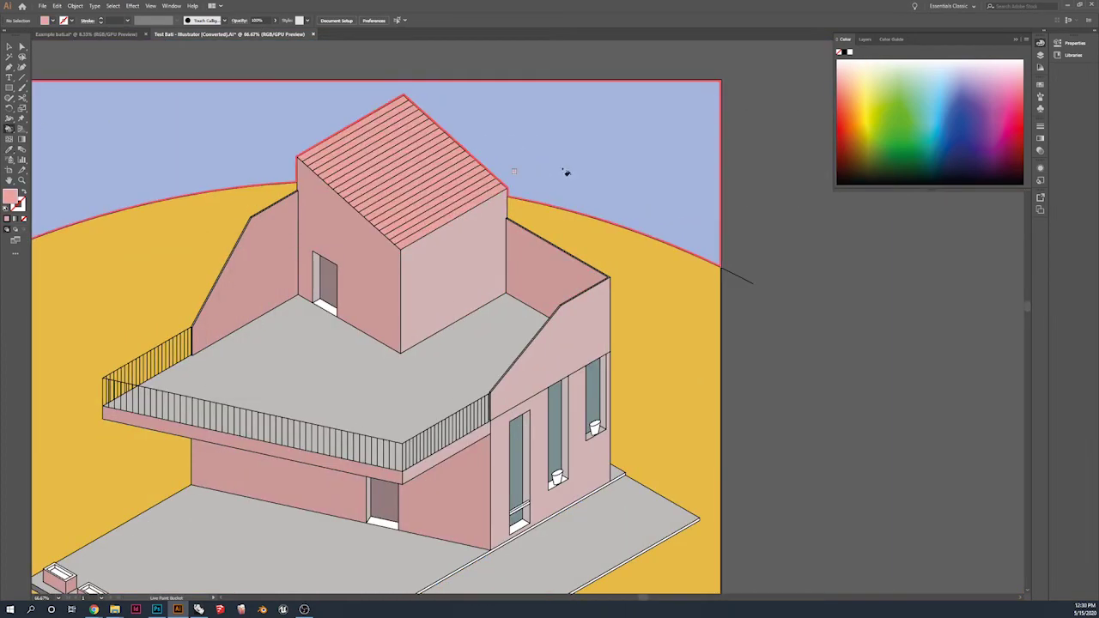
pyautogui.scroll(-3, 566, 173)
pyautogui.scroll(3, 559, 275)
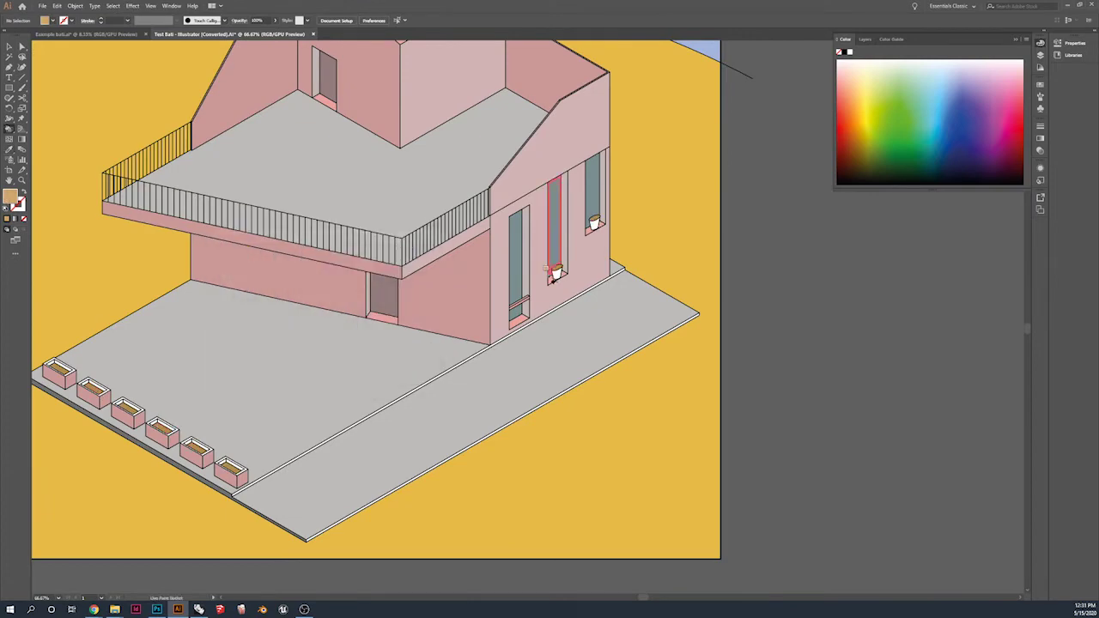
# Fill the remaining white faces of the six planters and colour the window flower pots light brown
pyautogui.click(55, 366)
pyautogui.click(167, 424)
pyautogui.click(201, 444)
pyautogui.click(234, 463)
pyautogui.hotkey('ctrl', '-')
pyautogui.scroll(2, 332, 342)
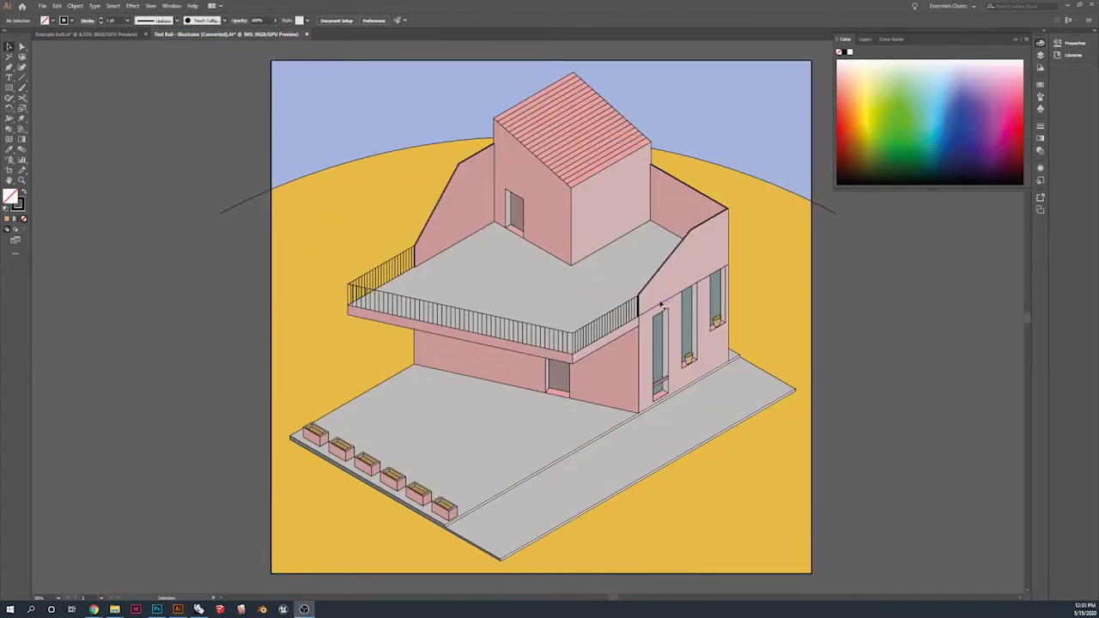
# Try a 5 pt stroke weight on the whole Live Paint illustration
pyautogui.hotkey('ctrl', 'a')
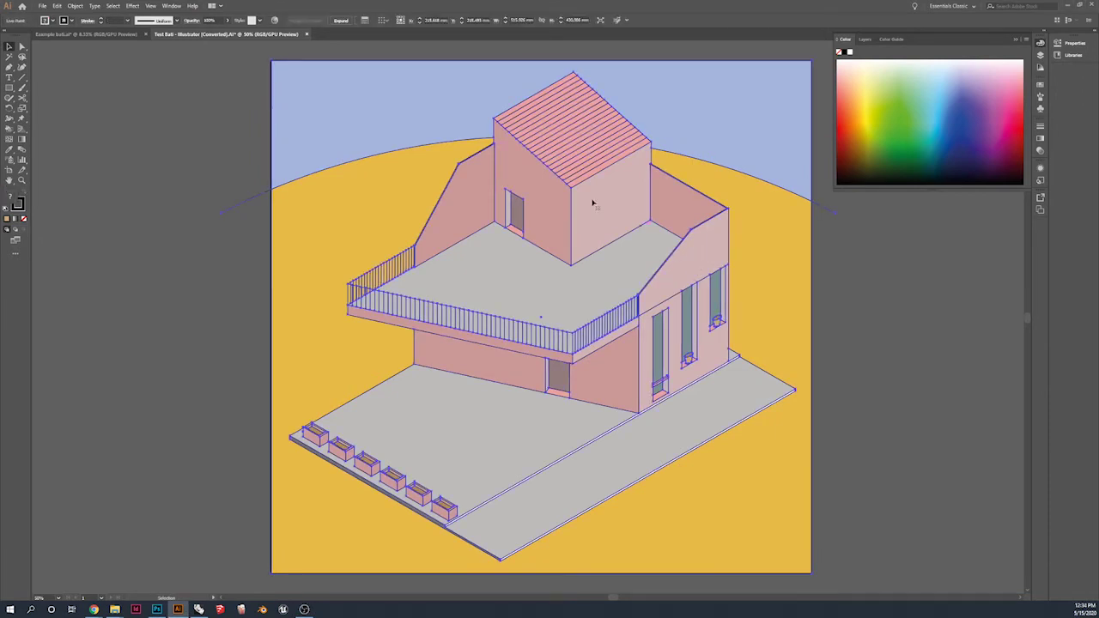
pyautogui.click(129, 21)
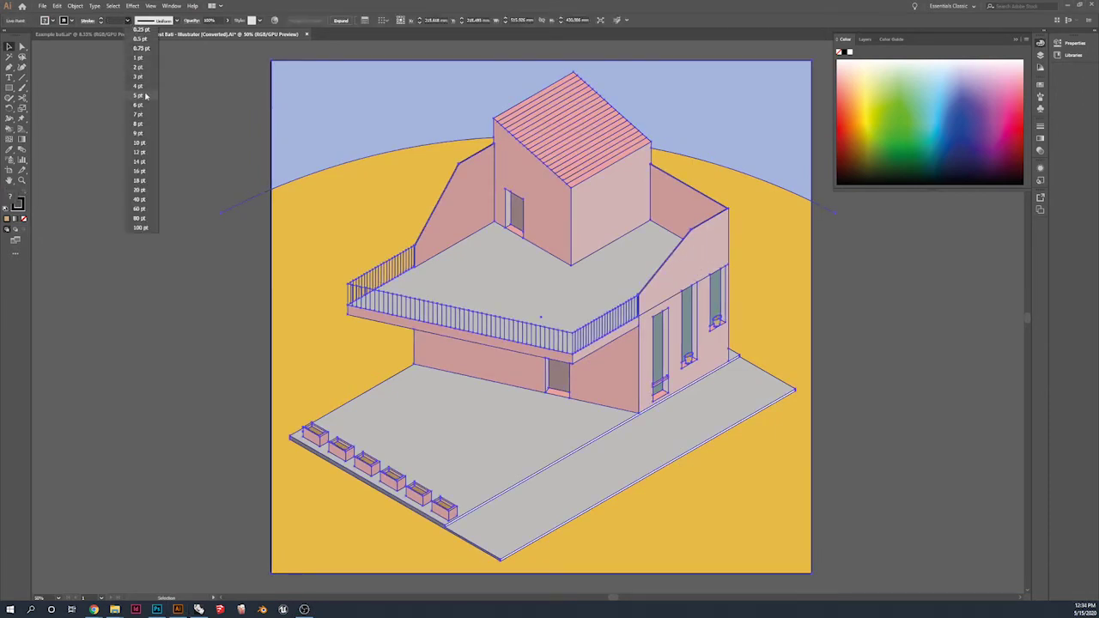
pyautogui.click(143, 96)
pyautogui.click(160, 137)
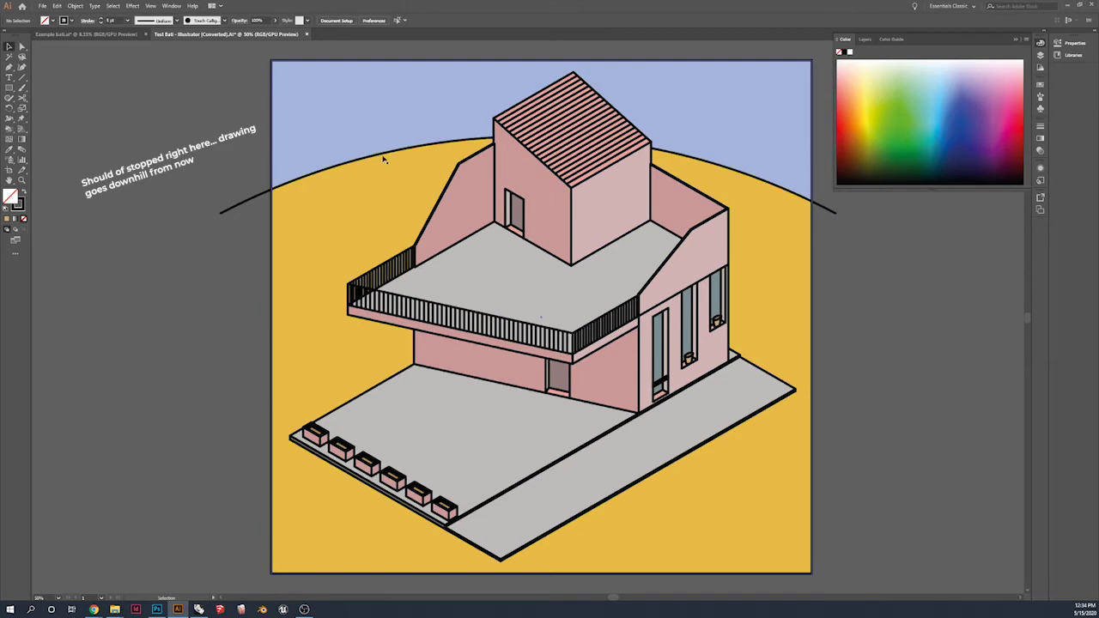
# Set the stroke weight of the whole Live Paint illustration to 2 pt
pyautogui.hotkey('ctrl', 'z')
pyautogui.click(129, 21)
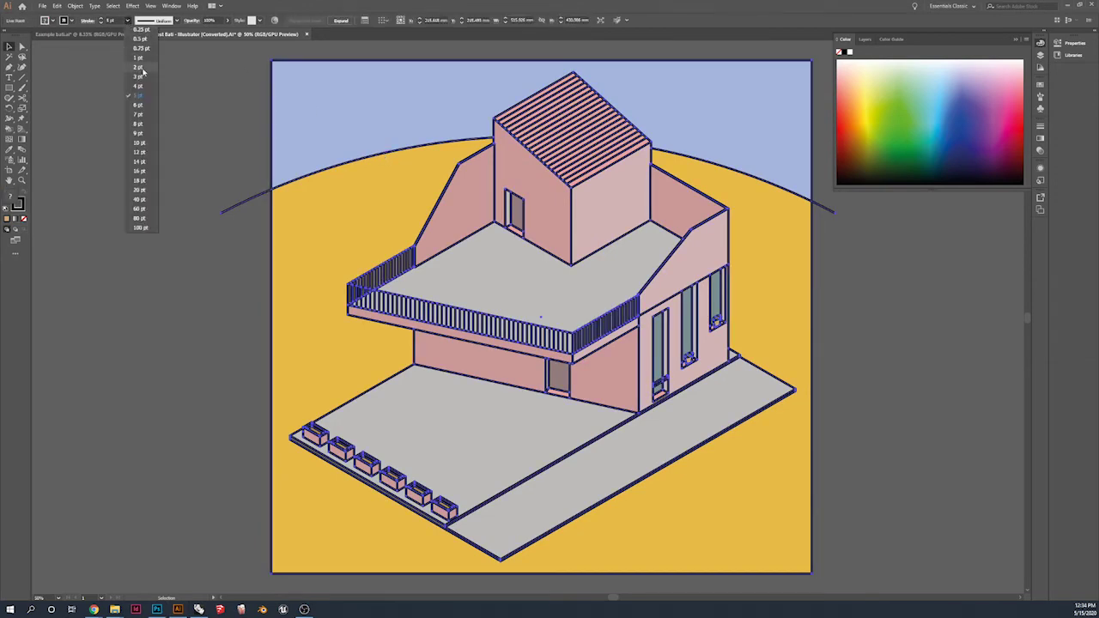
pyautogui.click(142, 74)
pyautogui.hotkey('ctrl', 'shift', 'a')
pyautogui.scroll(-1, 626, 230)
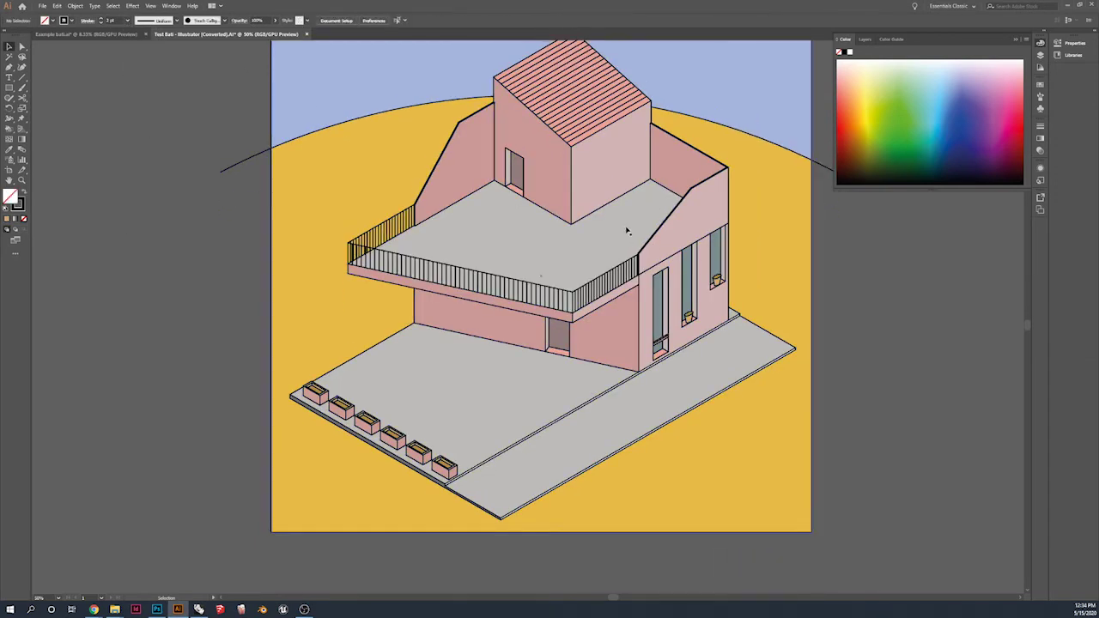
# Isolate the left parapet's edge lines in the Live Paint group and set their stroke weight to 0.5 pt
pyautogui.scroll(3, 627, 230)
pyautogui.hotkey('ctrl', '=')
pyautogui.hotkey('ctrl', '=')
pyautogui.hotkey('ctrl', '=')
pyautogui.hotkey('ctrl', '=')
pyautogui.hscroll(-2, 249, 186)
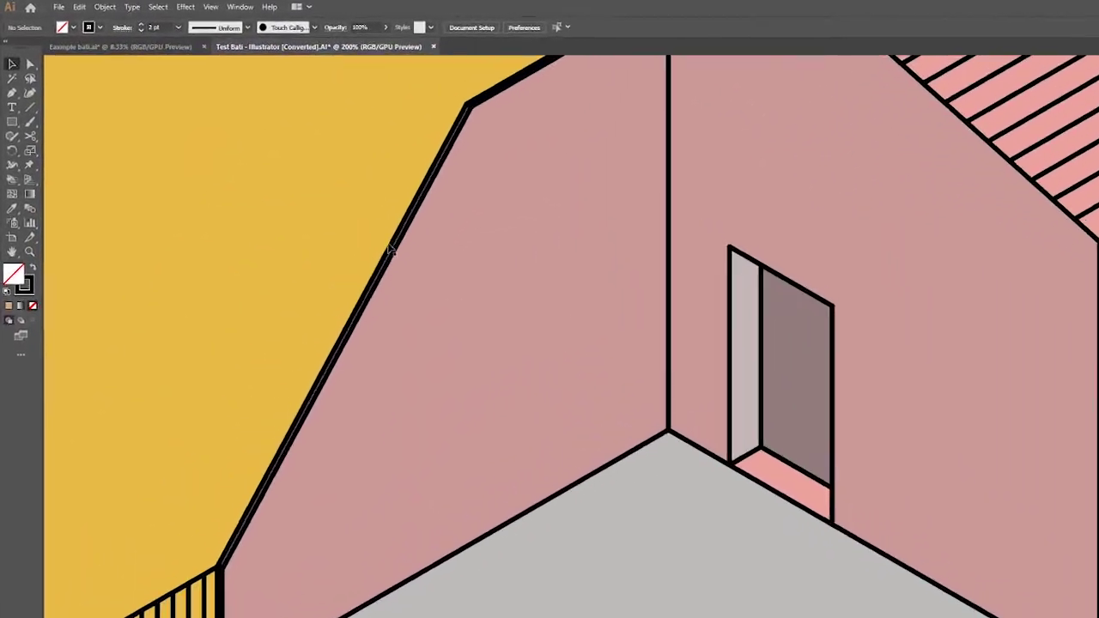
pyautogui.doubleClick(391, 249)
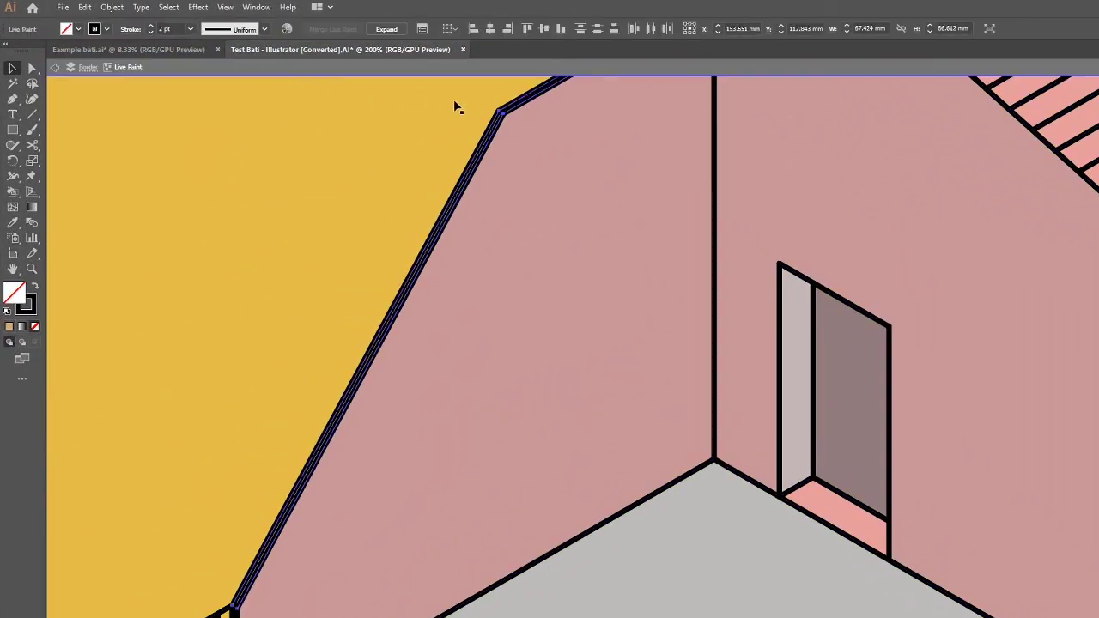
pyautogui.click(190, 28)
pyautogui.click(211, 57)
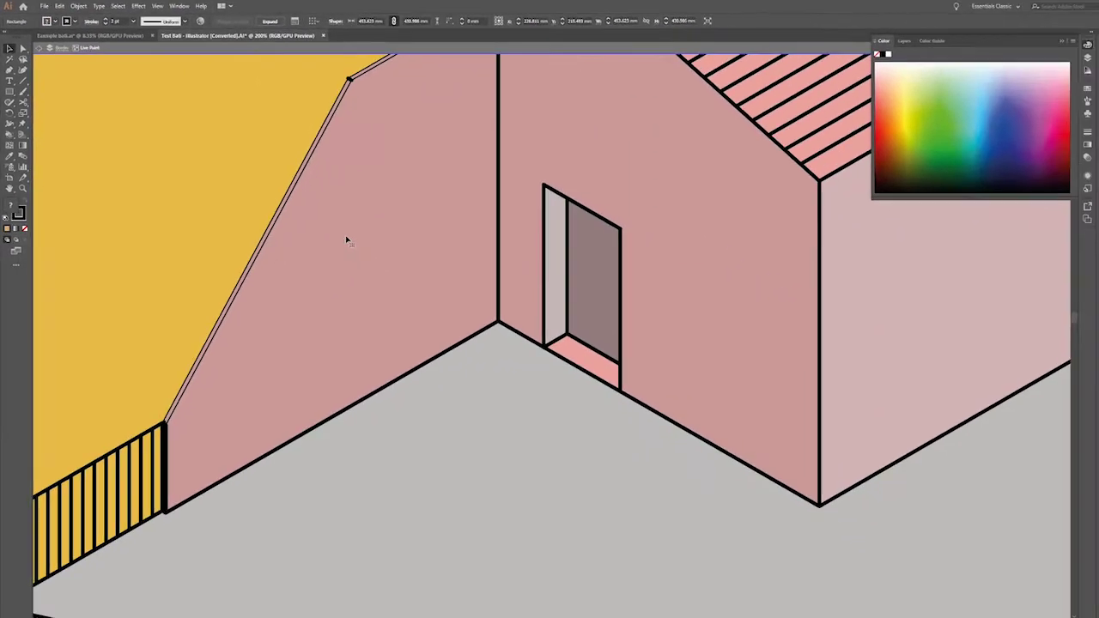
# Give the right-hand parapet edge lines the same thin 0.5 pt stroke weight
pyautogui.hotkey('ctrl', '-')
pyautogui.hotkey('ctrl', '-')
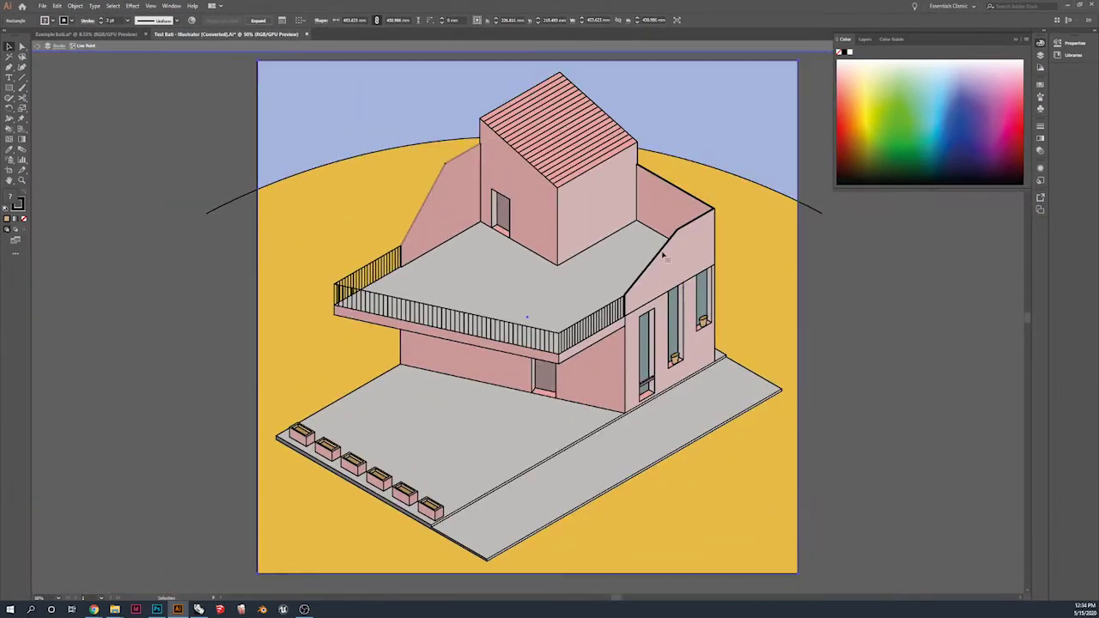
pyautogui.doubleClick(135, 232)
pyautogui.doubleClick(660, 258)
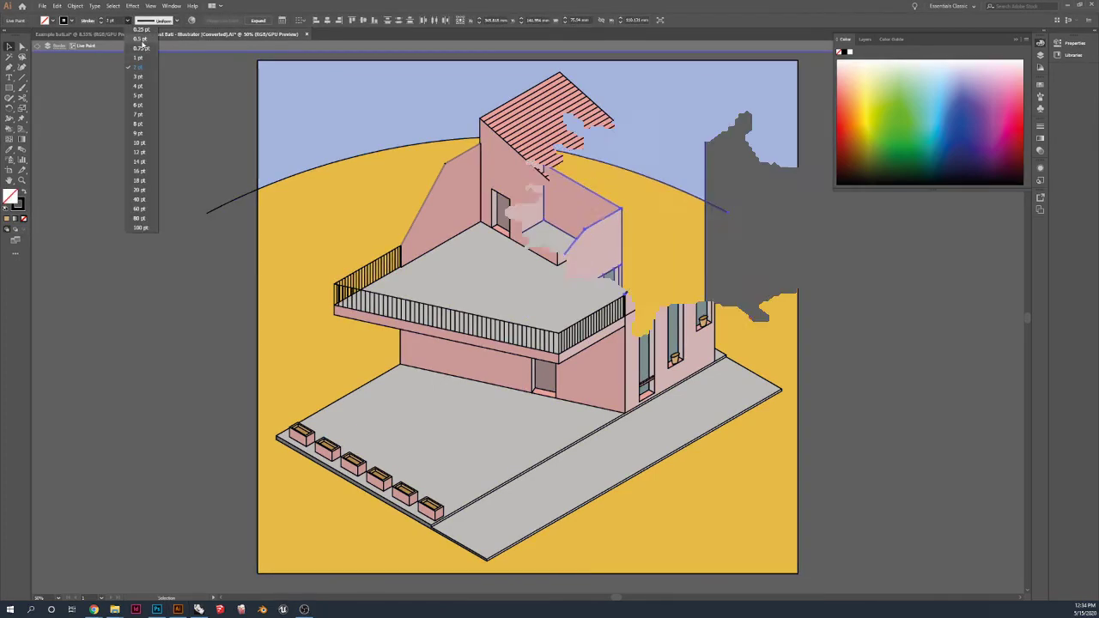
# Start Recolor Artwork on the whole Live Paint illustration and move its dialog clear of the house
pyautogui.click(56, 6)
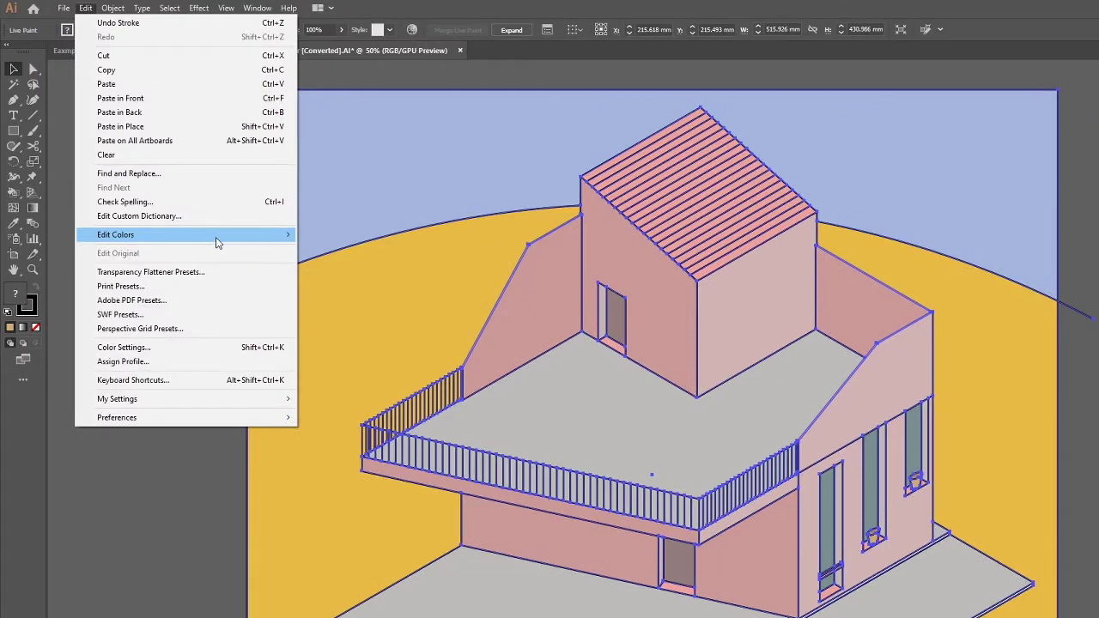
pyautogui.moveTo(217, 243)
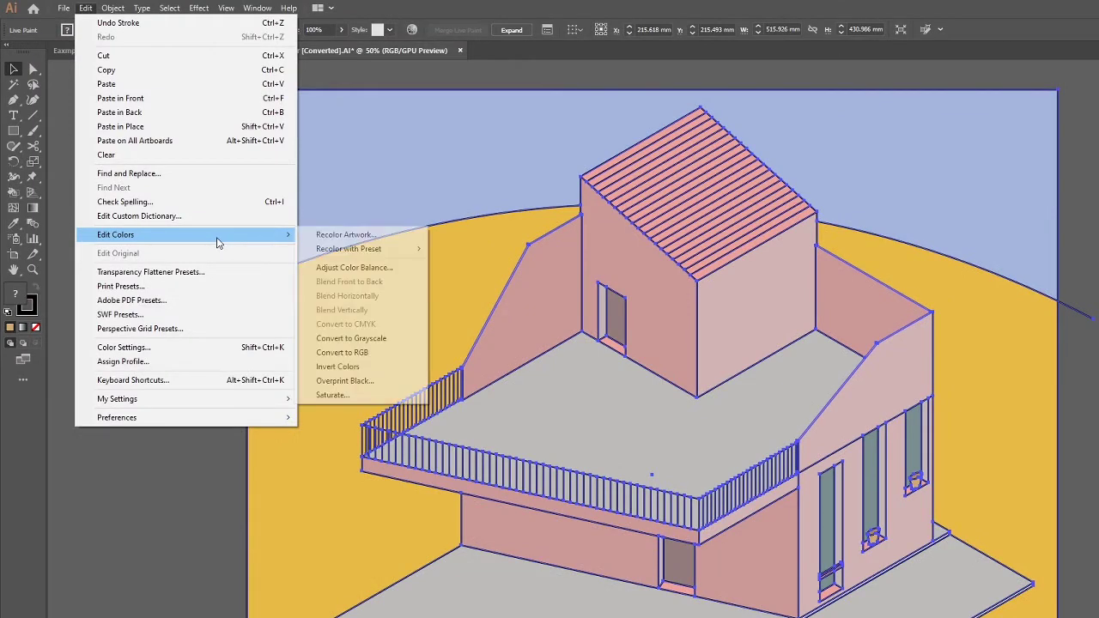
pyautogui.click(331, 240)
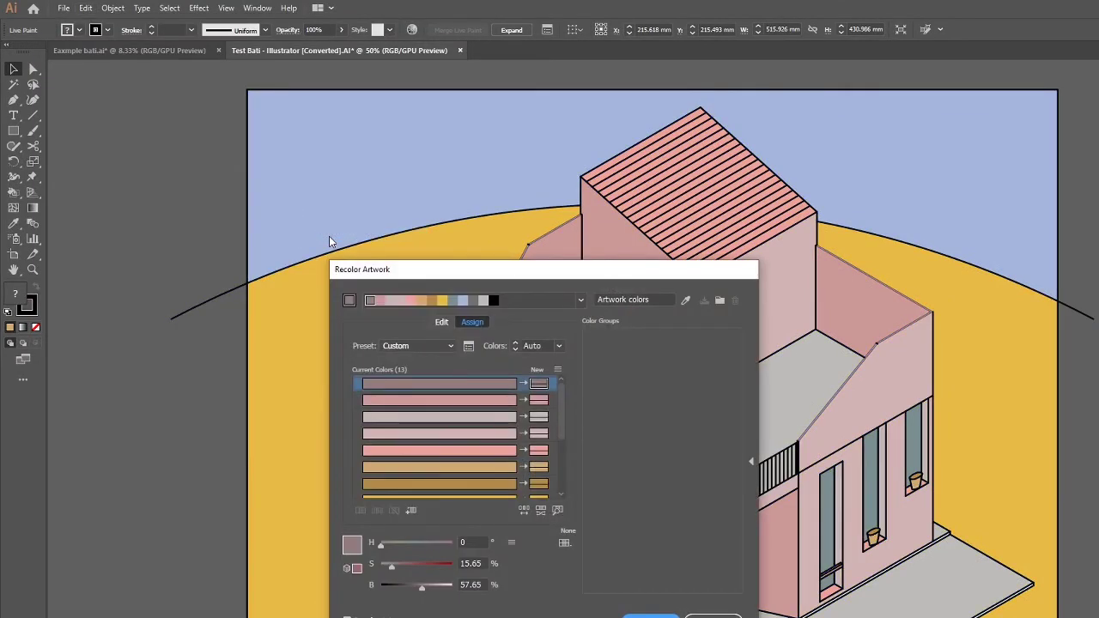
pyautogui.moveTo(350, 273); pyautogui.dragTo(139, 223)
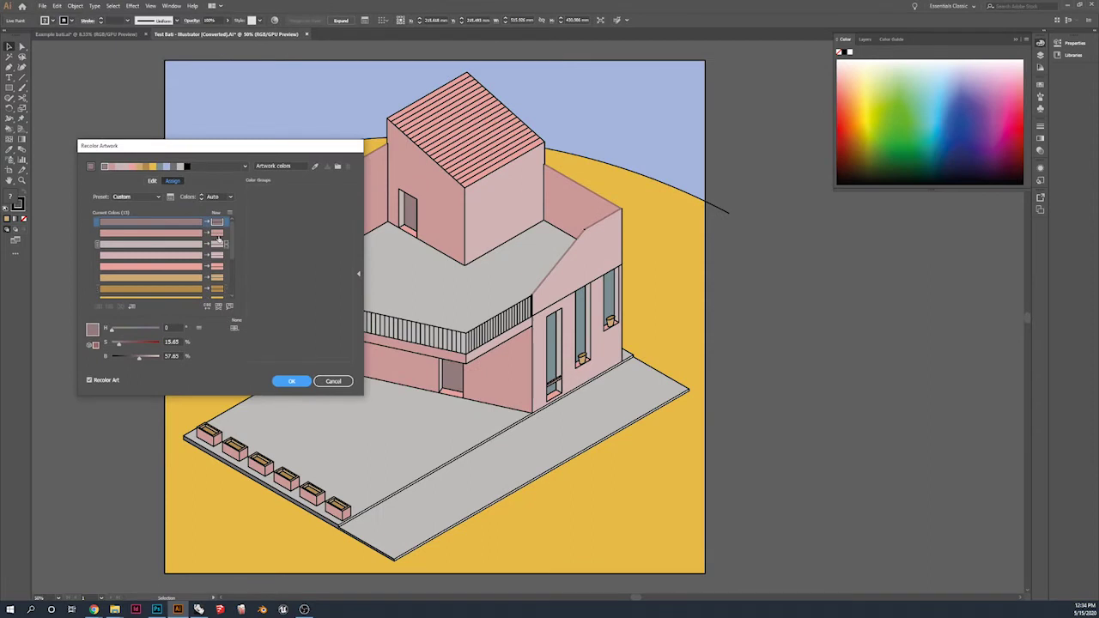
# Recolour the blue sky to pink #F499EB and the yellow ground to muted brown #827557
pyautogui.scroll(-3, 226, 267)
pyautogui.doubleClick(217, 248)
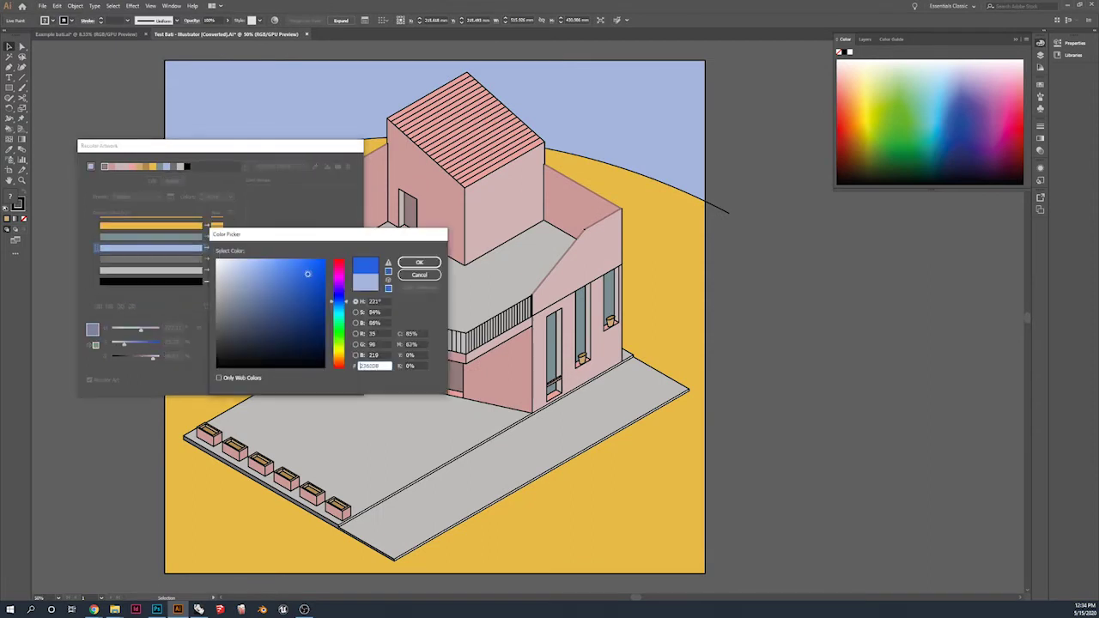
pyautogui.moveTo(341, 289); pyautogui.dragTo(340, 276)
pyautogui.click(293, 274)
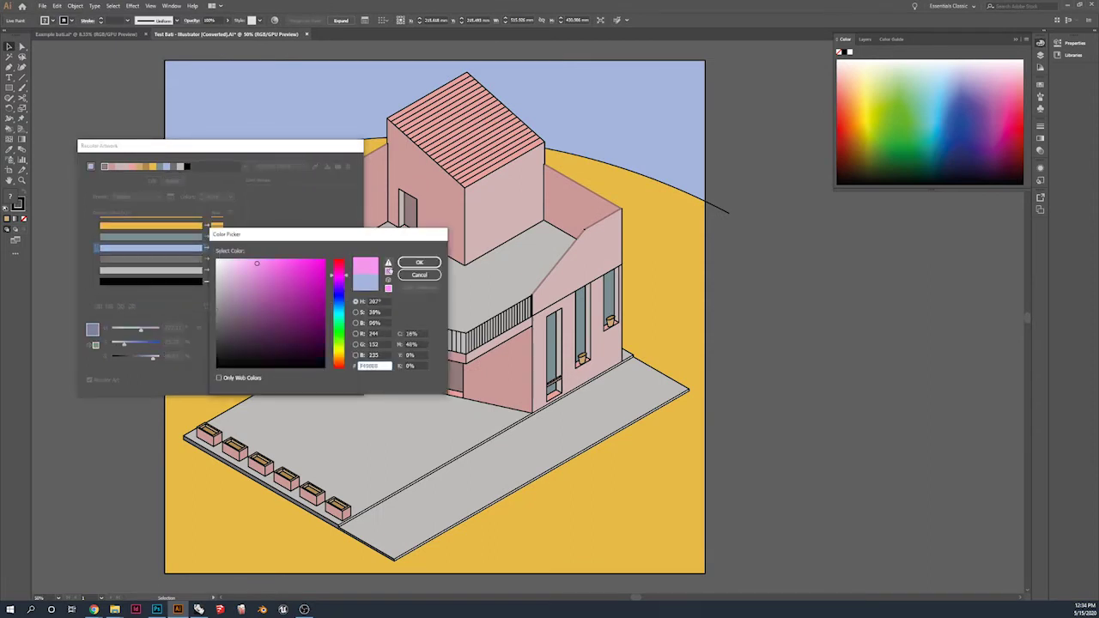
pyautogui.click(419, 262)
pyautogui.doubleClick(217, 226)
pyautogui.click(252, 312)
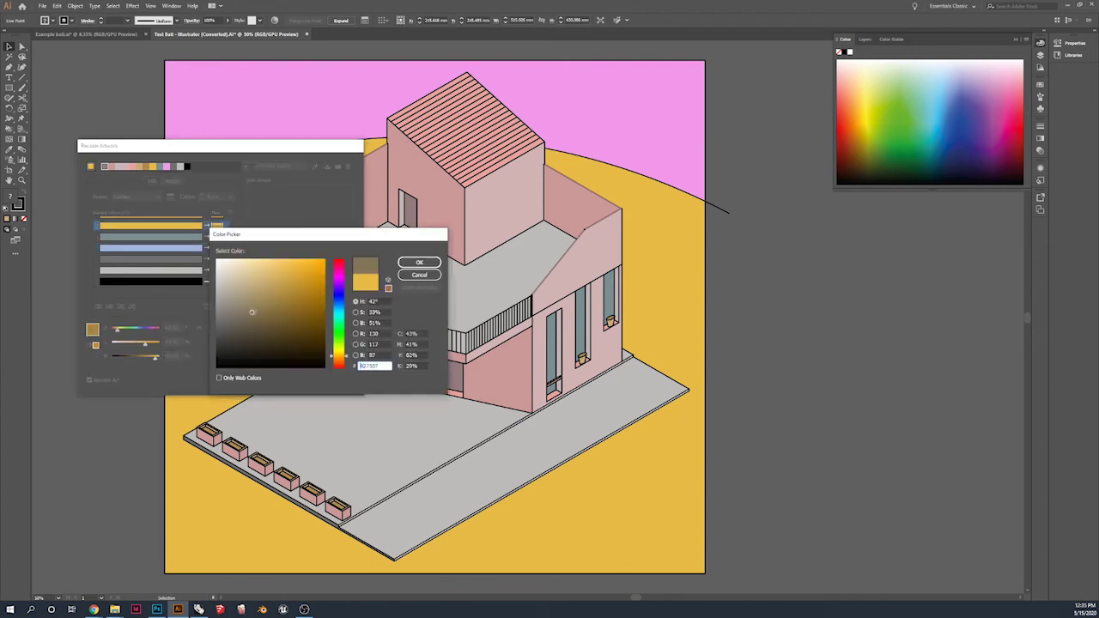
pyautogui.click(419, 262)
# Recolour the shaded walls brownish red and the door and window reveals dark red, and apply the recolouring
pyautogui.scroll(3, 222, 251)
pyautogui.doubleClick(217, 233)
pyautogui.click(261, 307)
pyautogui.click(419, 262)
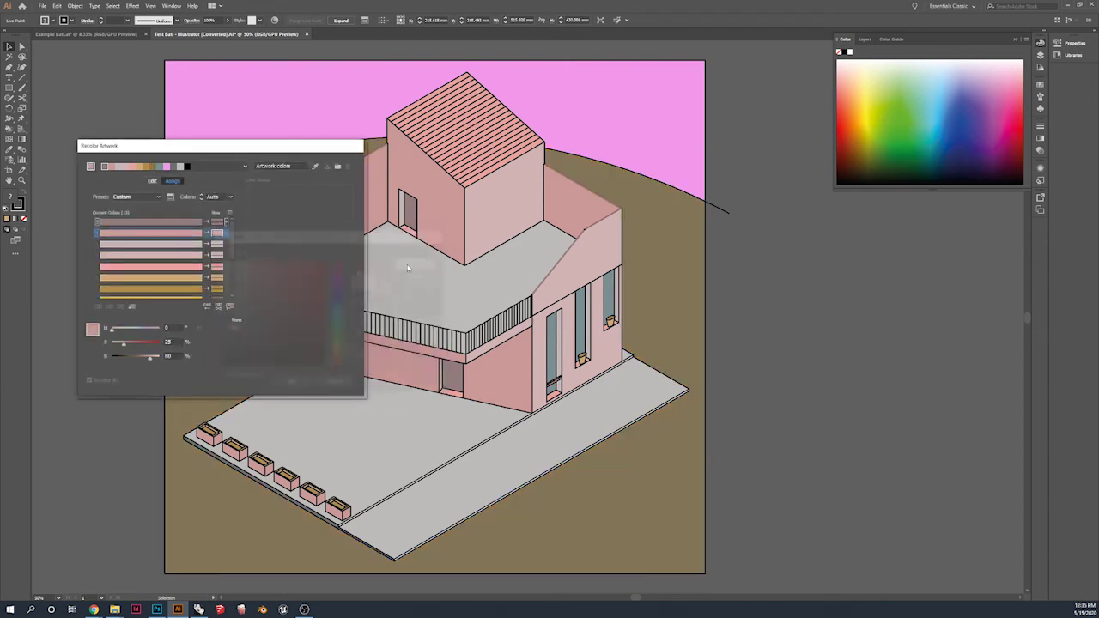
pyautogui.doubleClick(217, 245)
pyautogui.click(419, 262)
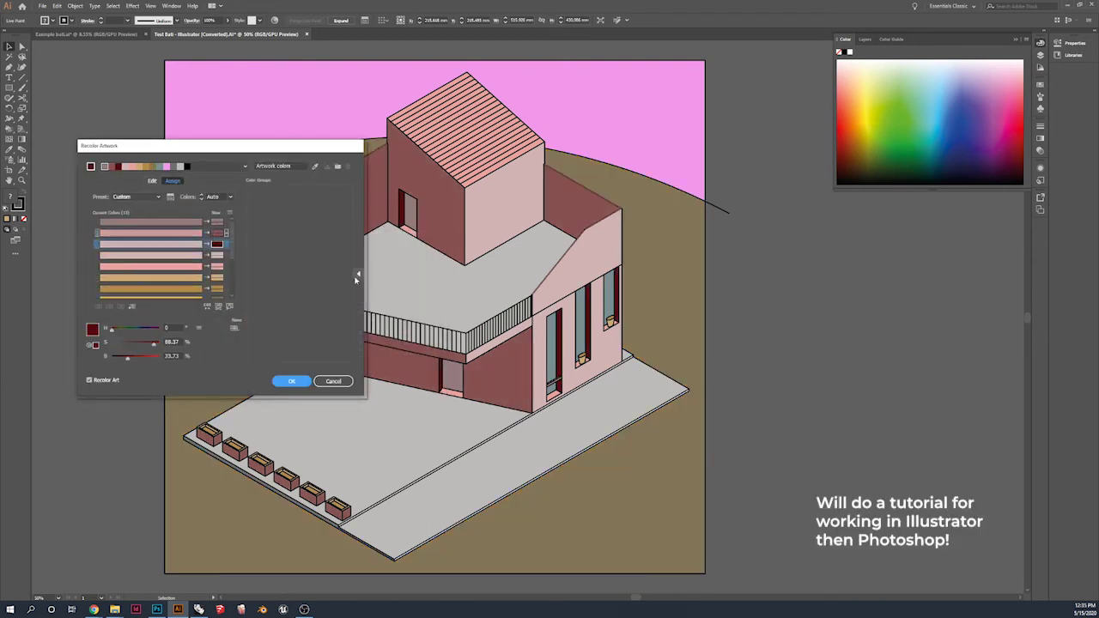
pyautogui.click(291, 380)
# Isolate the curved horizon line behind the house and reduce its stroke weight to 0.5 pt
pyautogui.click(775, 204)
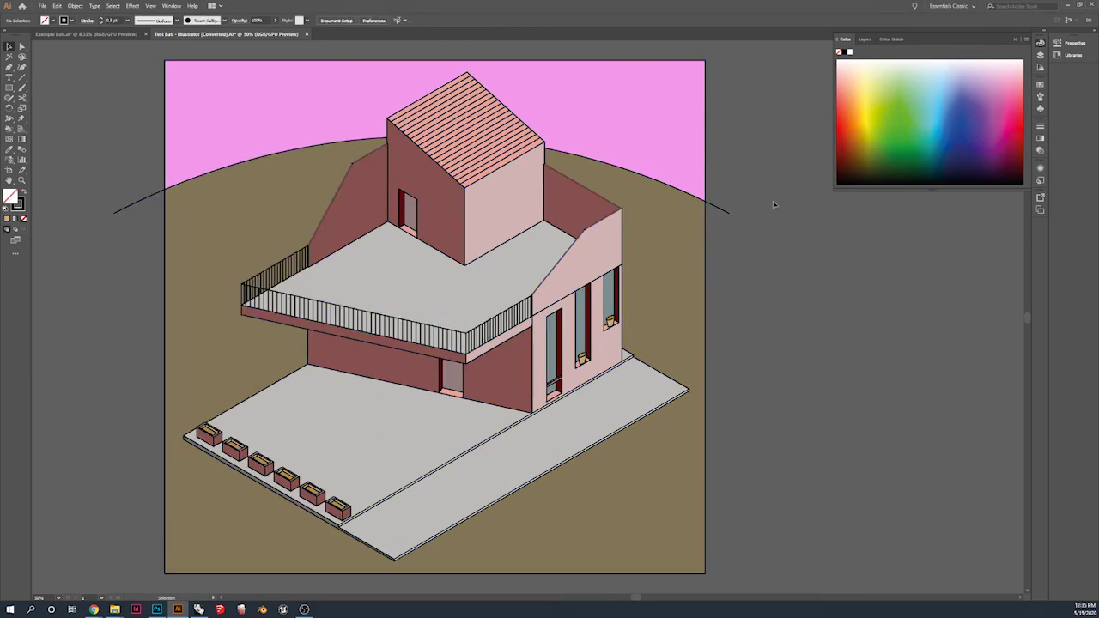
pyautogui.doubleClick(591, 159)
pyautogui.click(248, 161)
pyautogui.click(101, 23)
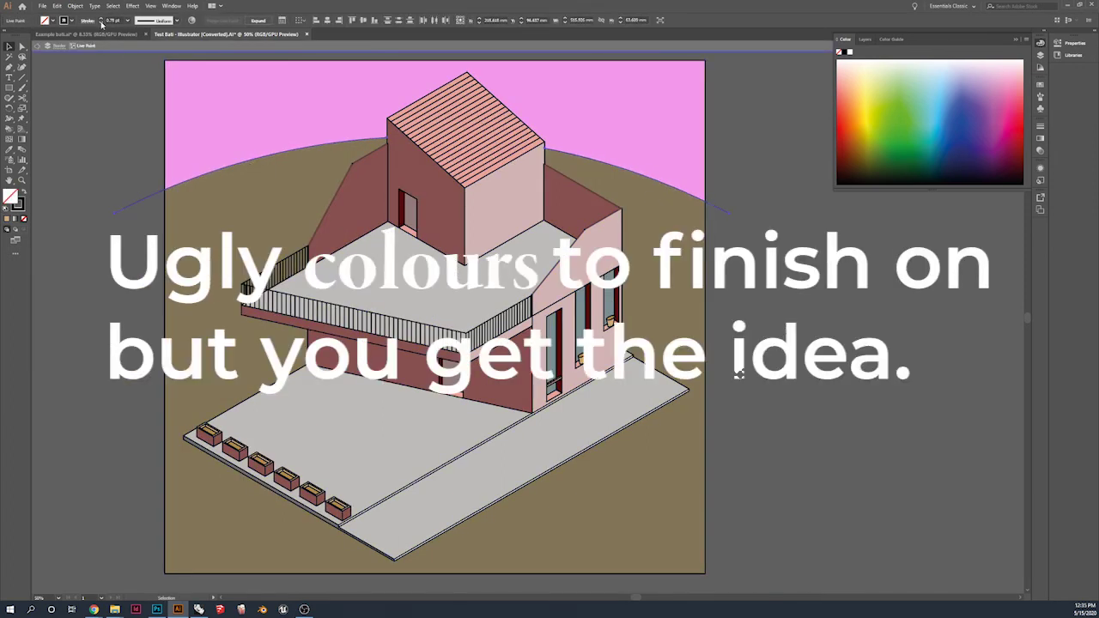
pyautogui.click(103, 106)
pyautogui.hotkey('ctrl', '-')
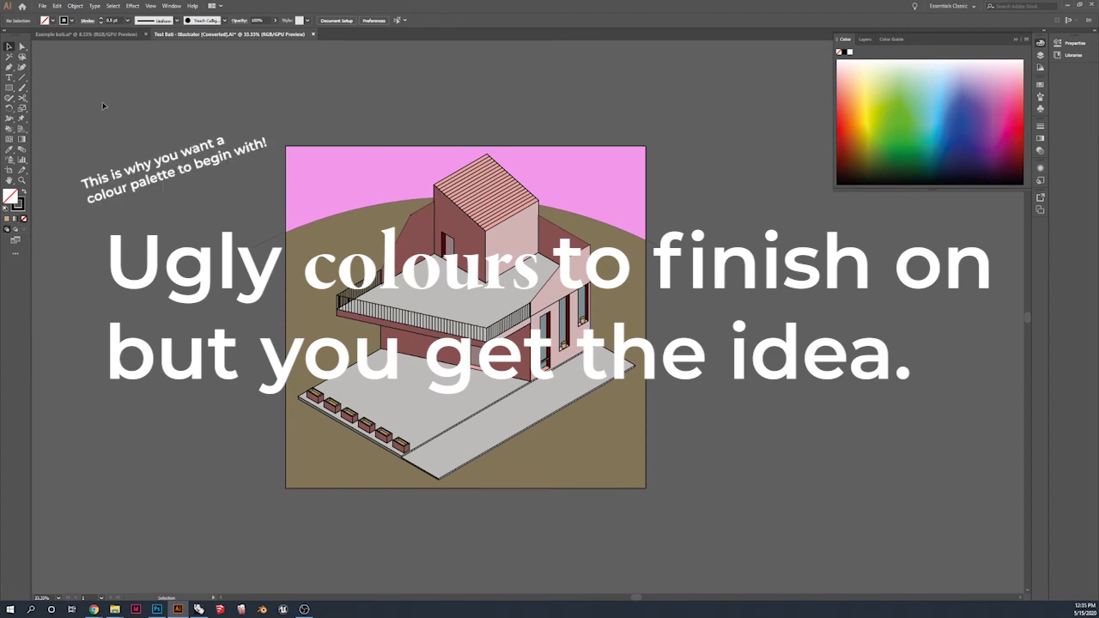